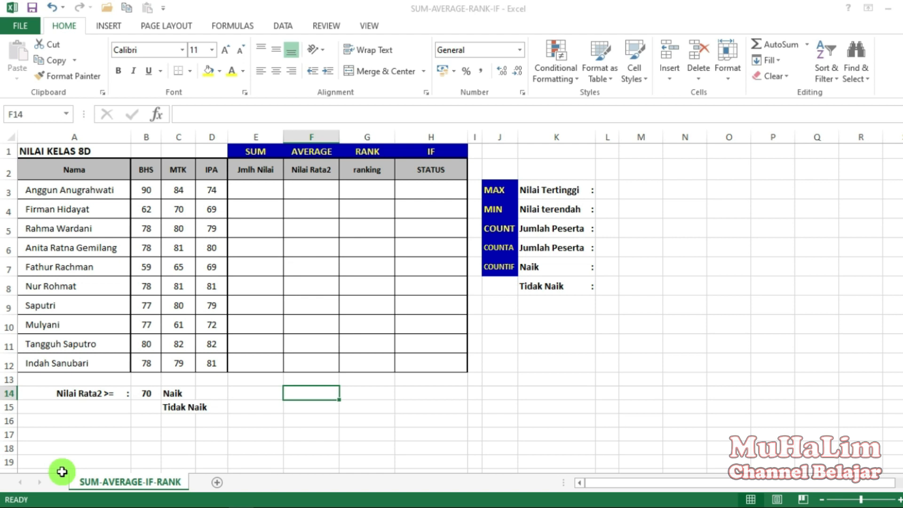
# Examine the class score table A3:H12 and its Jmlh Nilai, Nilai Rata2, ranking and STATUS column headings.
pyautogui.click(62, 468)
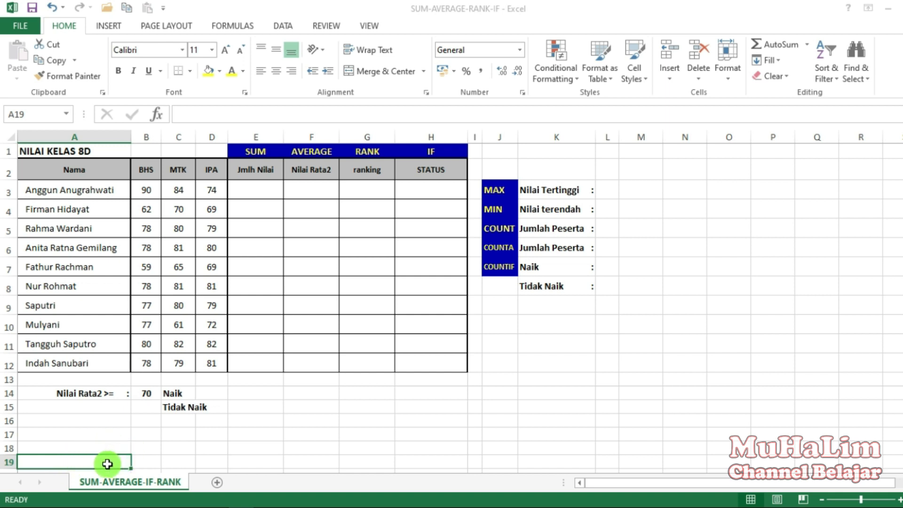
pyautogui.click(253, 151)
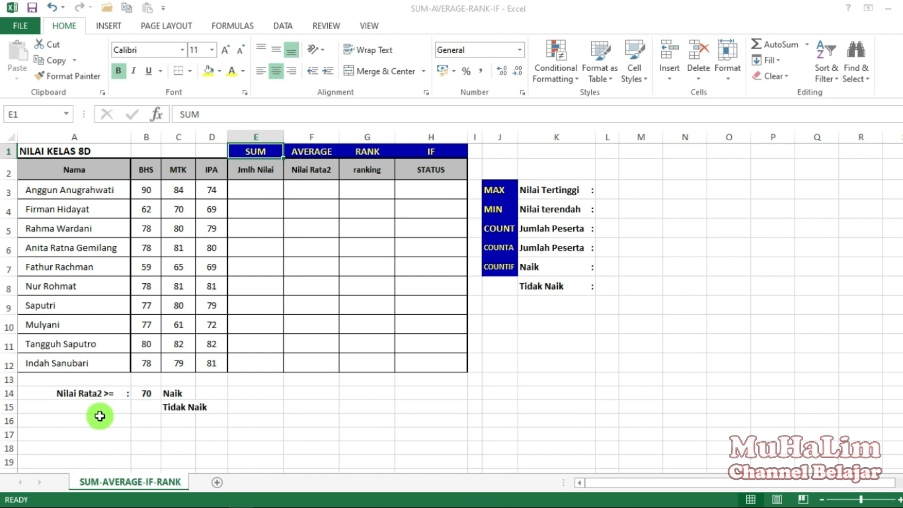
pyautogui.click(56, 463)
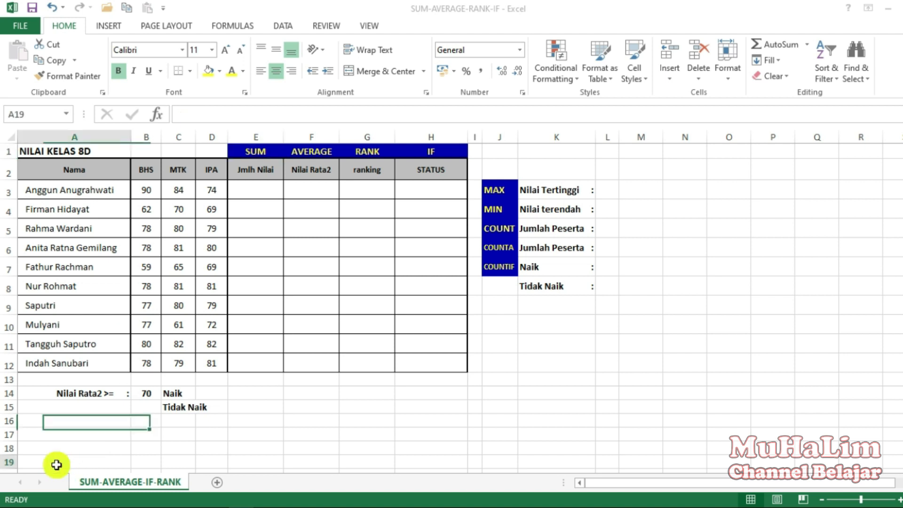
pyautogui.click(35, 188)
pyautogui.moveTo(74, 183); pyautogui.dragTo(440, 363)
pyautogui.click(50, 465)
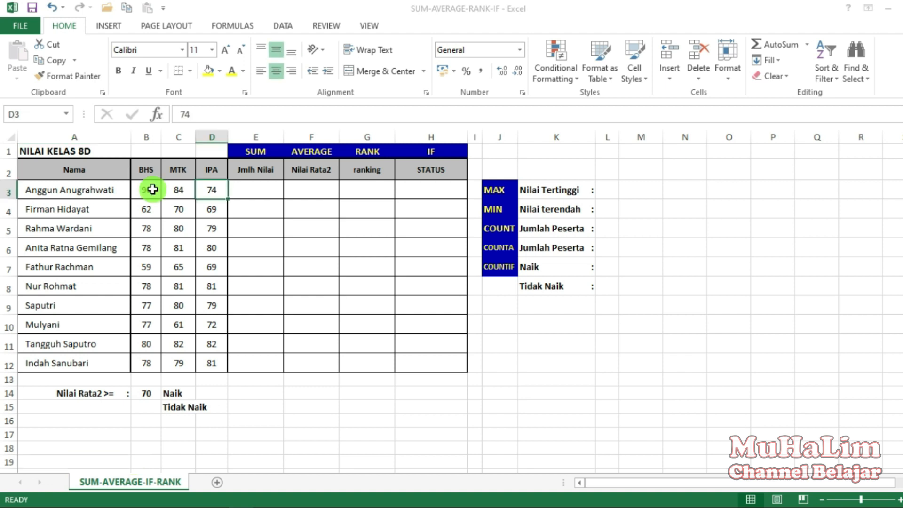
pyautogui.click(55, 465)
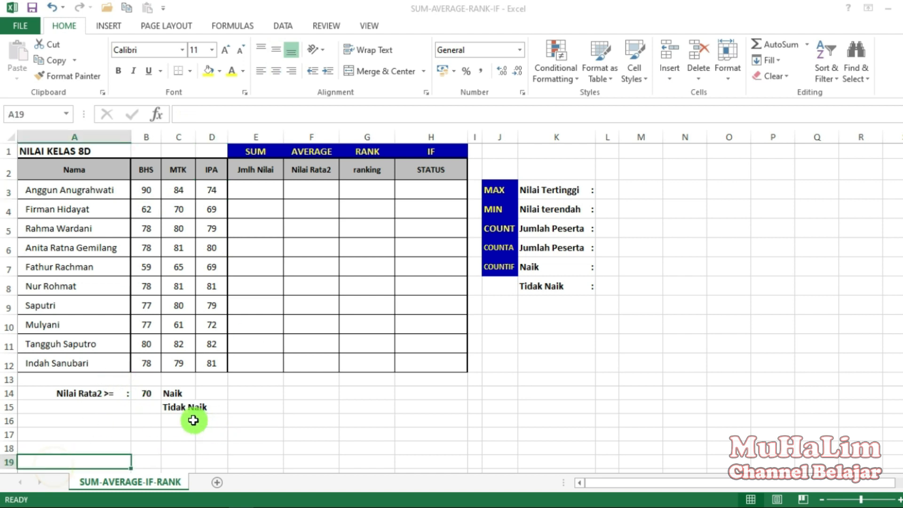
pyautogui.moveTo(43, 190); pyautogui.dragTo(412, 366)
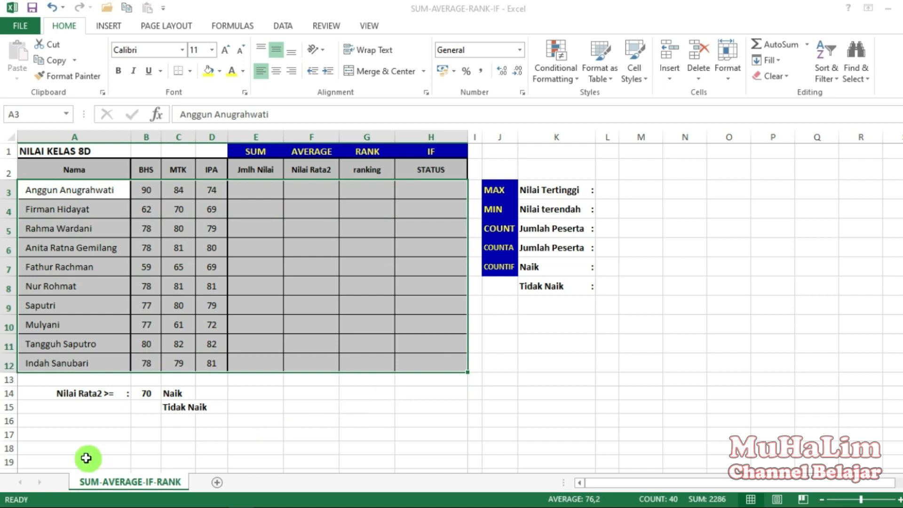
pyautogui.click(51, 462)
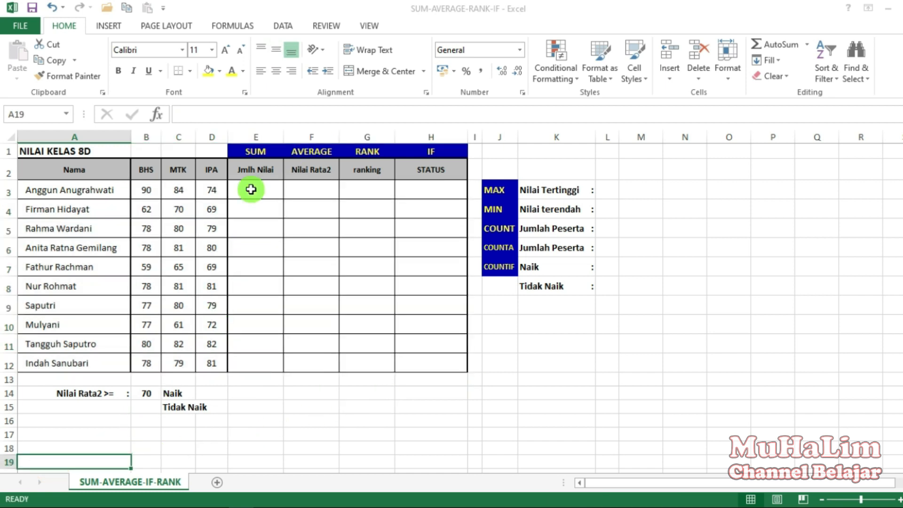
pyautogui.moveTo(253, 170); pyautogui.dragTo(423, 179)
pyautogui.click(268, 167)
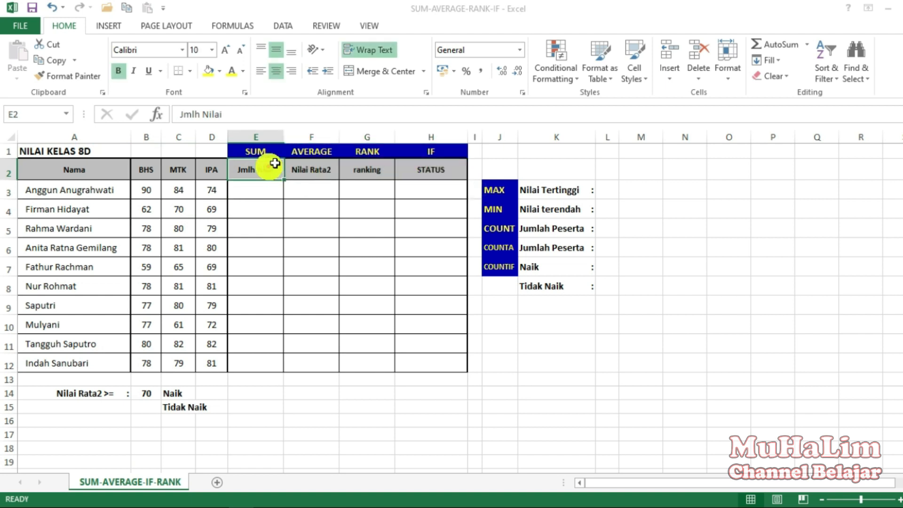
pyautogui.click(319, 174)
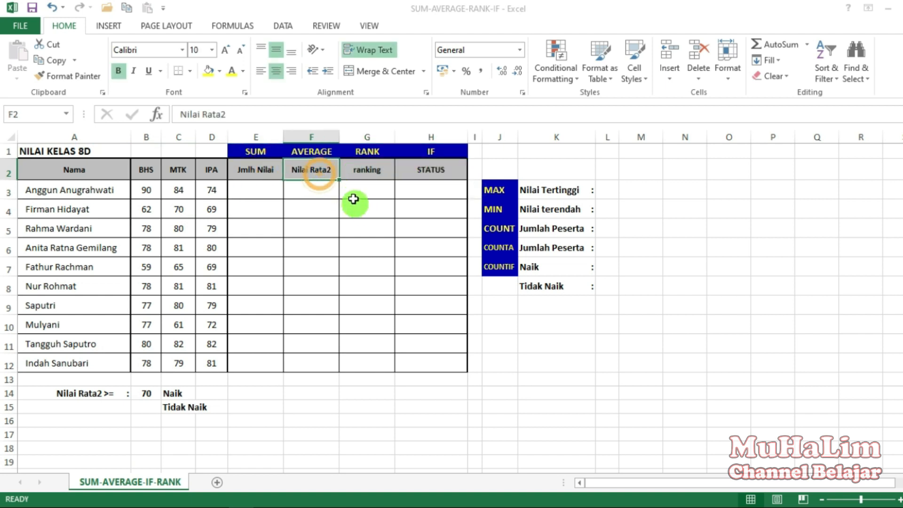
pyautogui.click(365, 172)
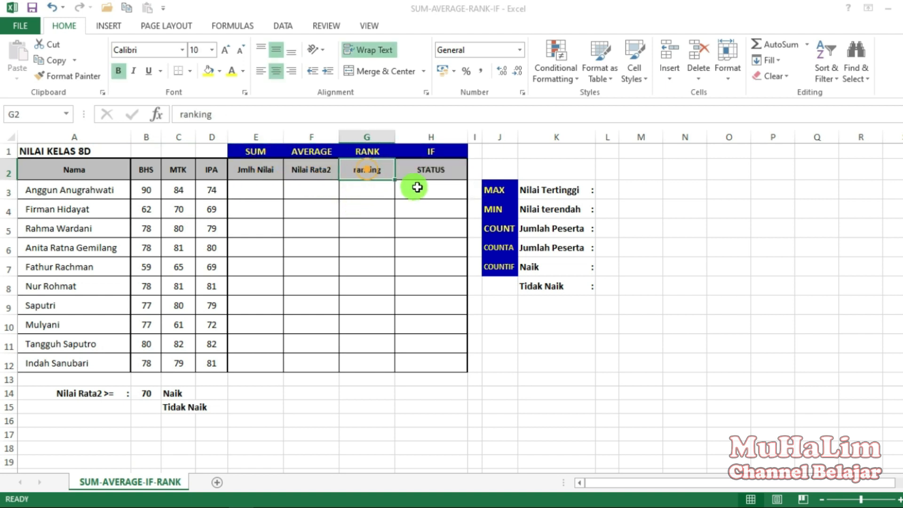
pyautogui.click(438, 169)
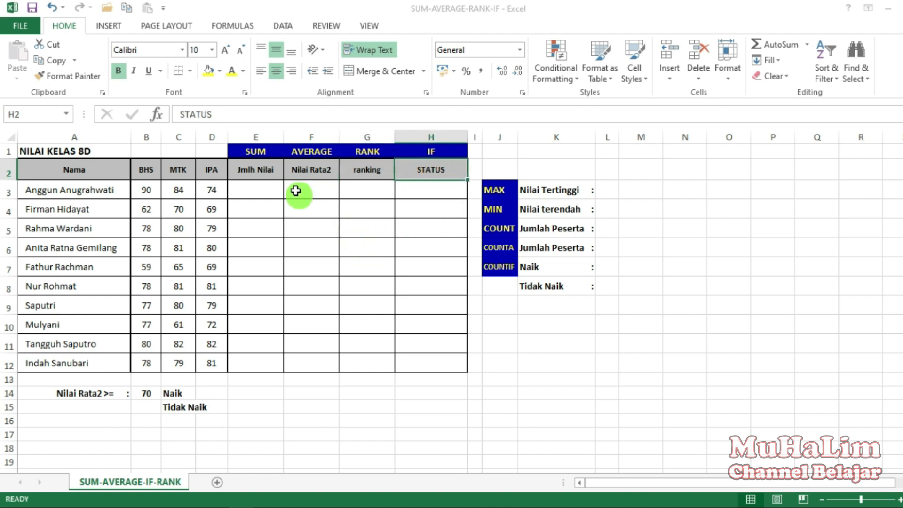
pyautogui.click(260, 171)
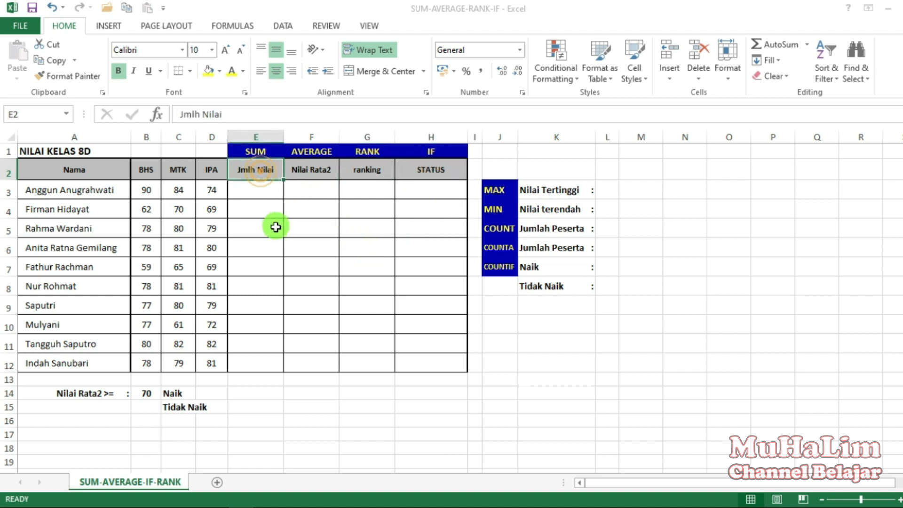
# Total the first student's three subject scores in E3 with the formula =SUM(B3:D3).
pyautogui.click(260, 189)
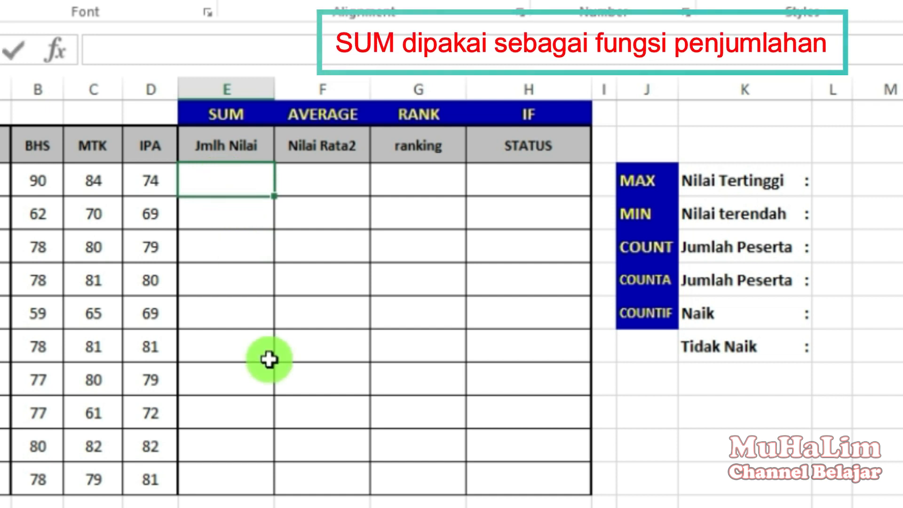
pyautogui.write('SUM')
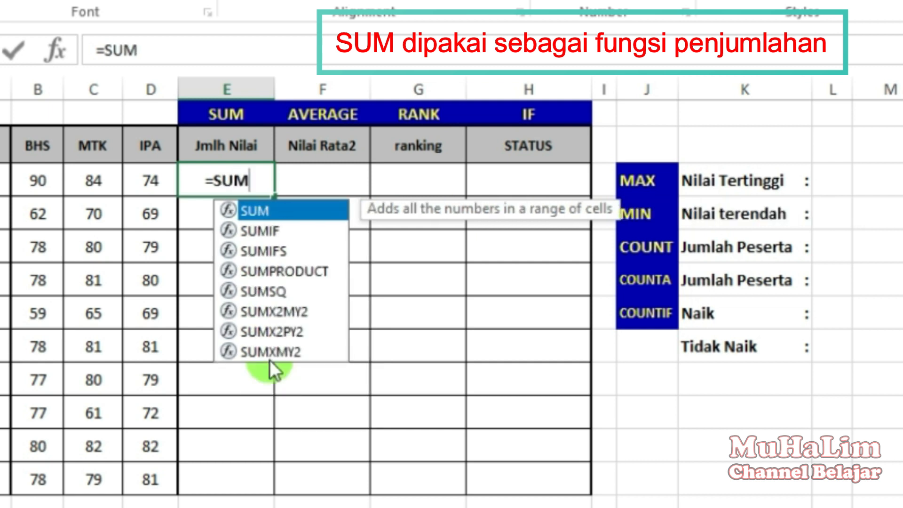
pyautogui.write('(')
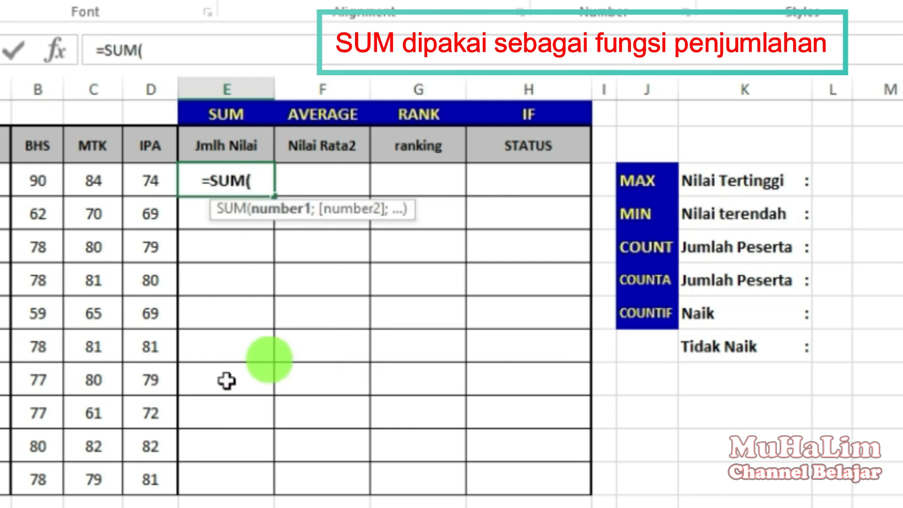
pyautogui.moveTo(38, 181); pyautogui.dragTo(143, 188)
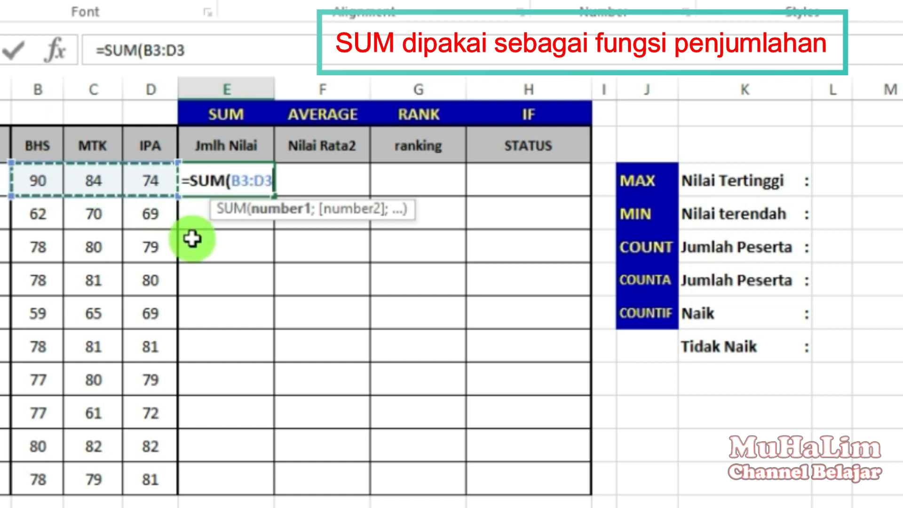
pyautogui.write(')')
pyautogui.click(235, 185)
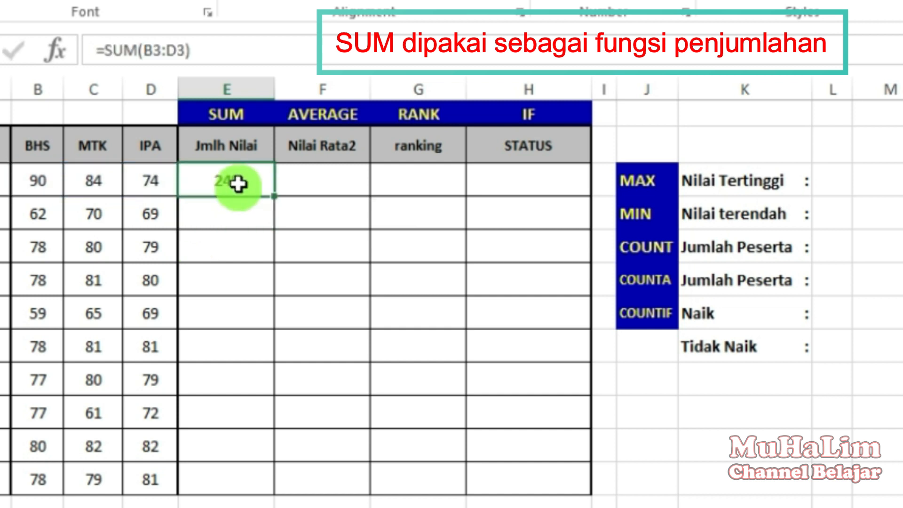
# Fill the SUM formula from E3 down through E12 for all the students.
pyautogui.click(223, 179)
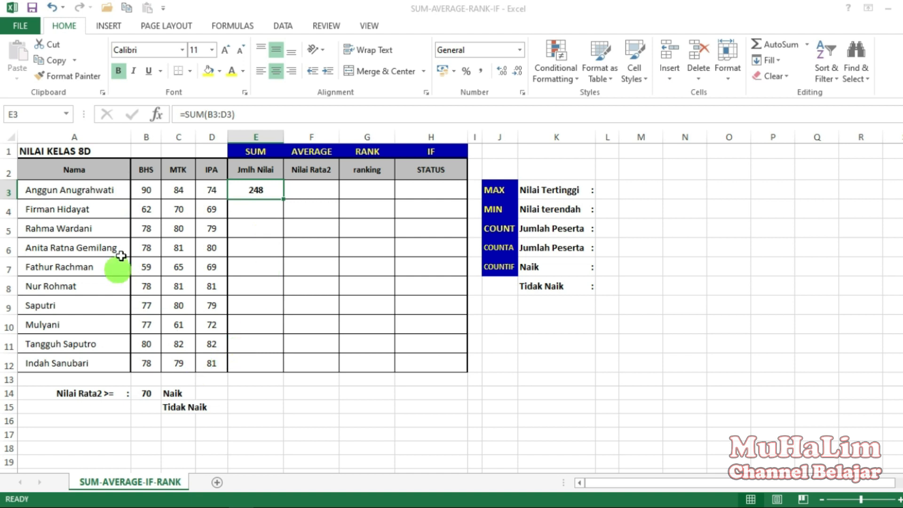
pyautogui.doubleClick(286, 198)
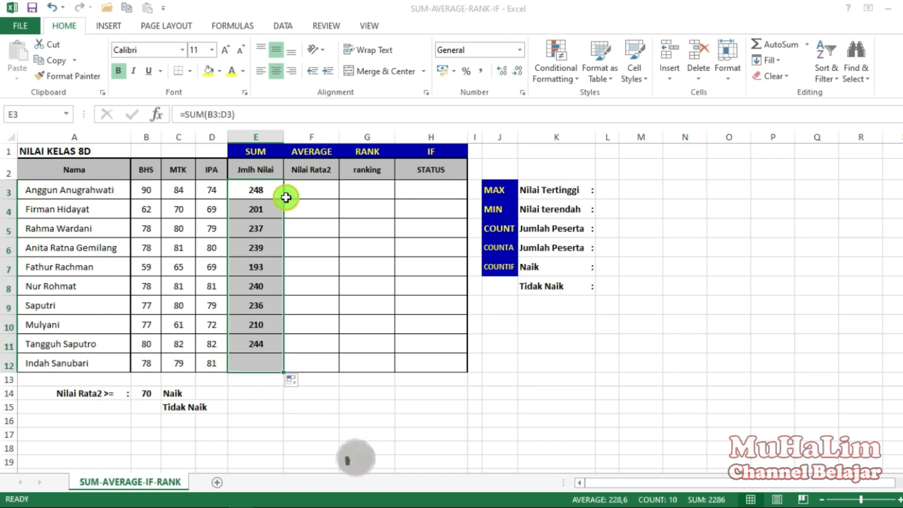
pyautogui.moveTo(262, 189); pyautogui.dragTo(264, 368)
pyautogui.click(266, 366)
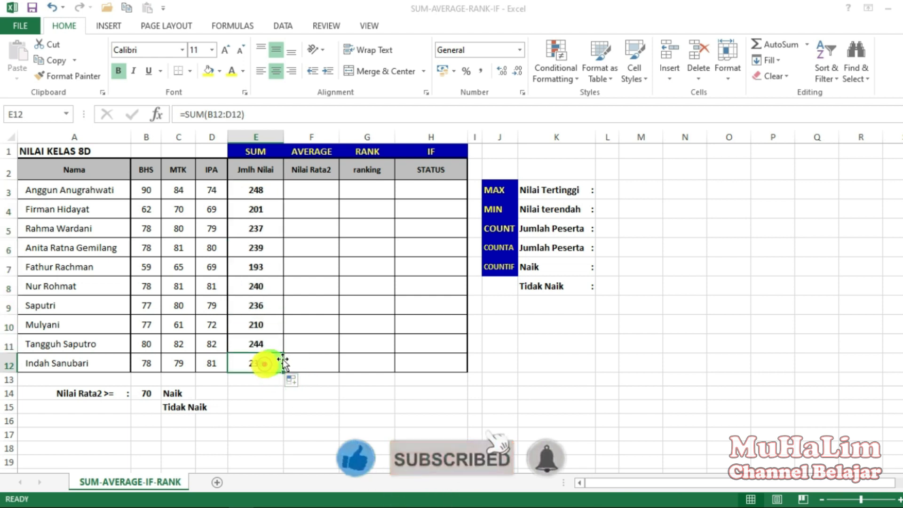
# Calculate the first student's average score in F3 with the formula =AVERAGE(B3:D3).
pyautogui.click(313, 185)
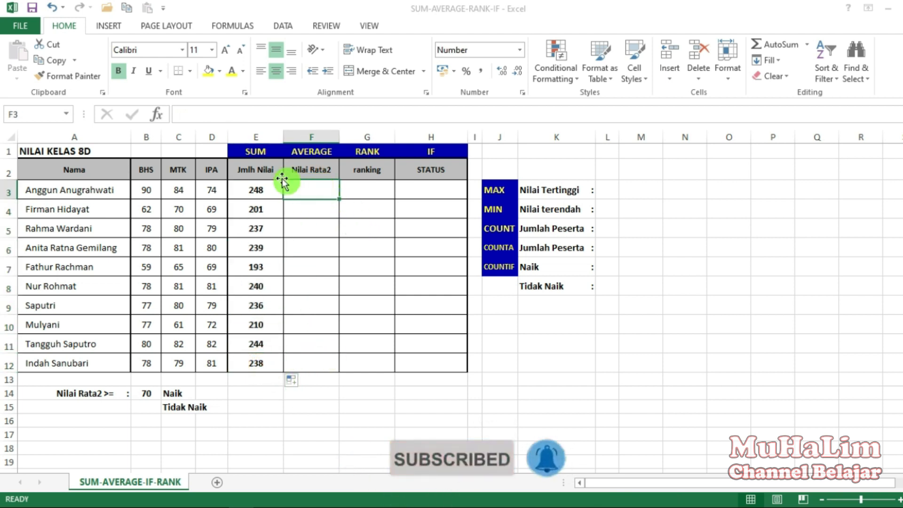
pyautogui.click(306, 169)
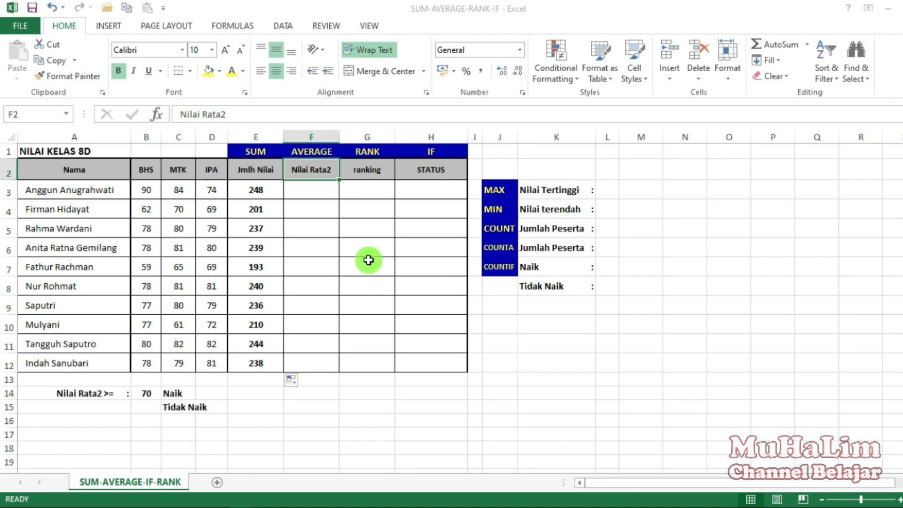
pyautogui.press('Down')
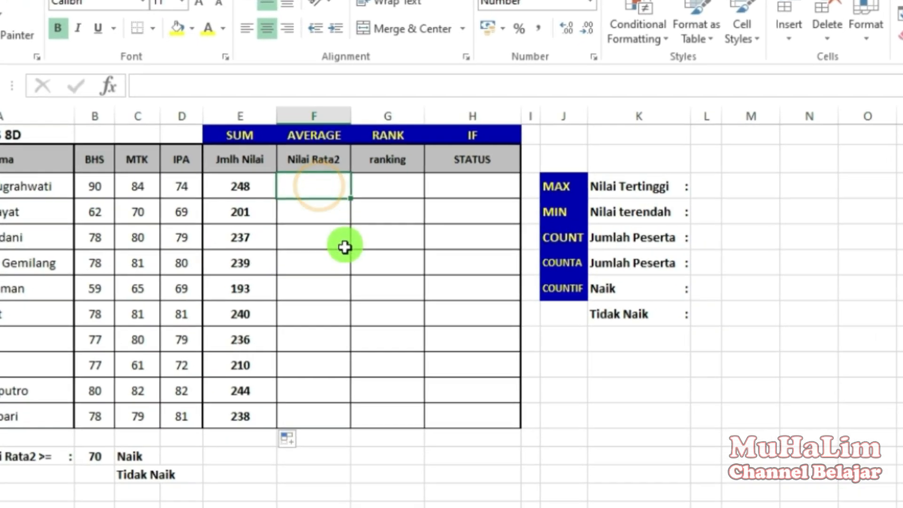
pyautogui.write('=AVERAGE')
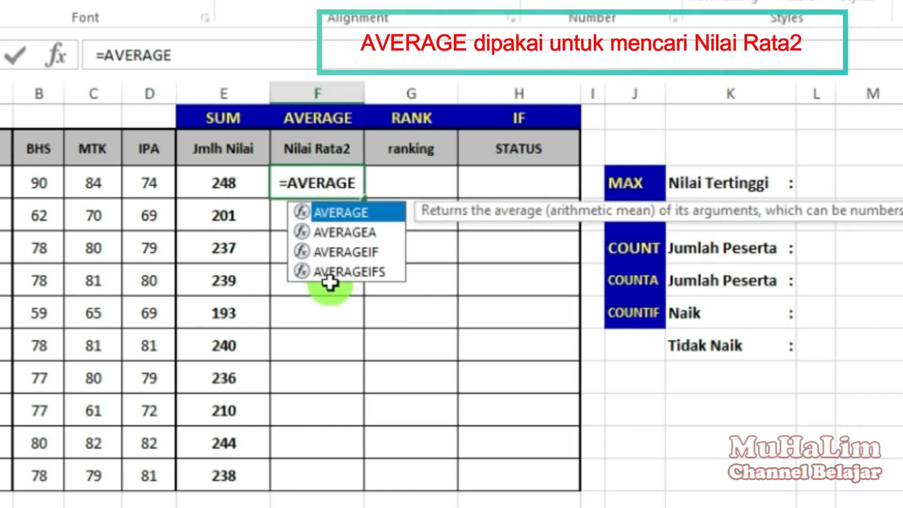
pyautogui.write('(')
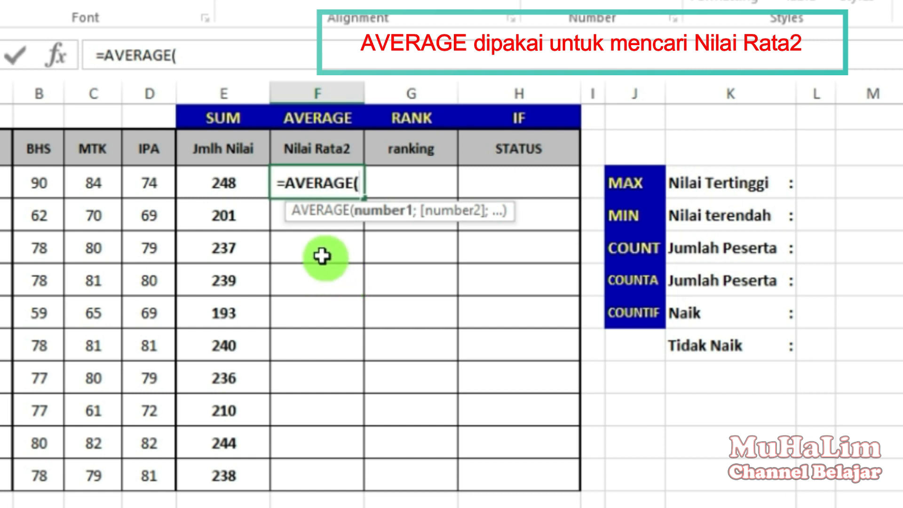
pyautogui.click(35, 183)
pyautogui.moveTo(35, 183); pyautogui.dragTo(146, 193)
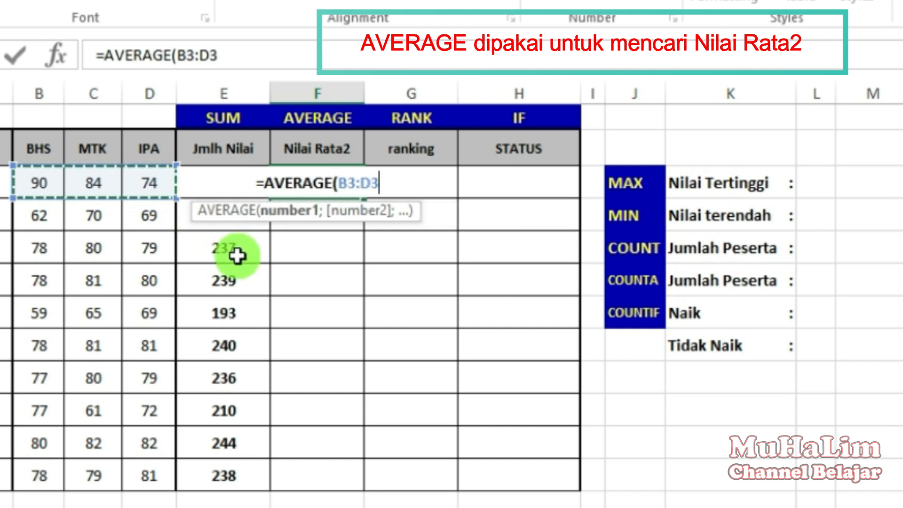
pyautogui.write(')')
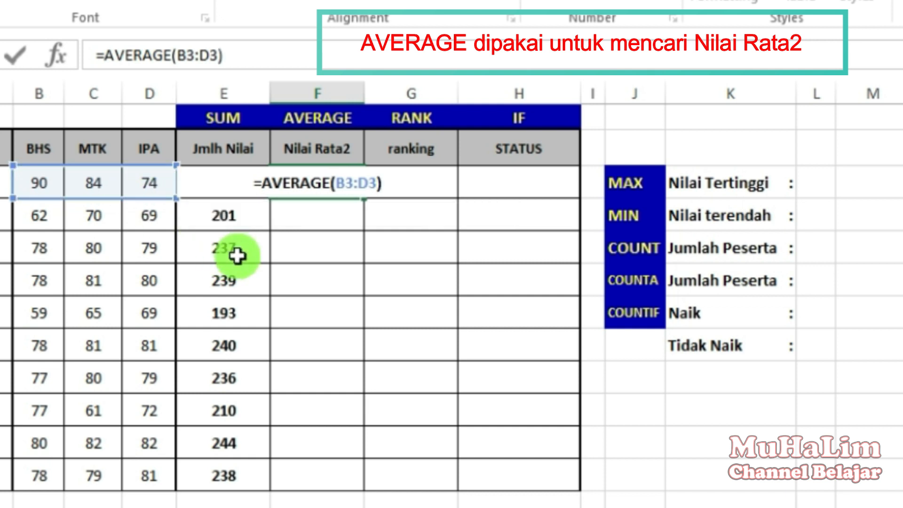
pyautogui.press('Return')
# Fill the AVERAGE formula from F3 down through F12 for all the students.
pyautogui.click(330, 177)
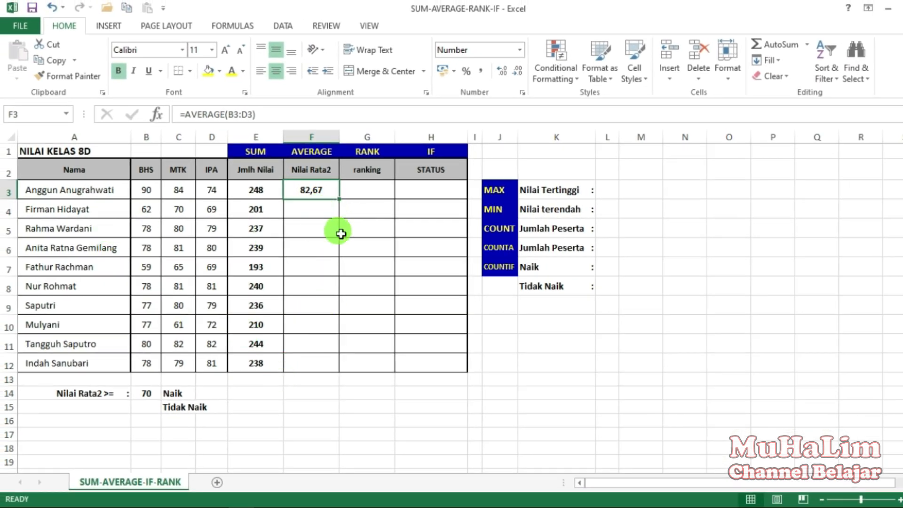
pyautogui.moveTo(341, 202); pyautogui.dragTo(346, 367)
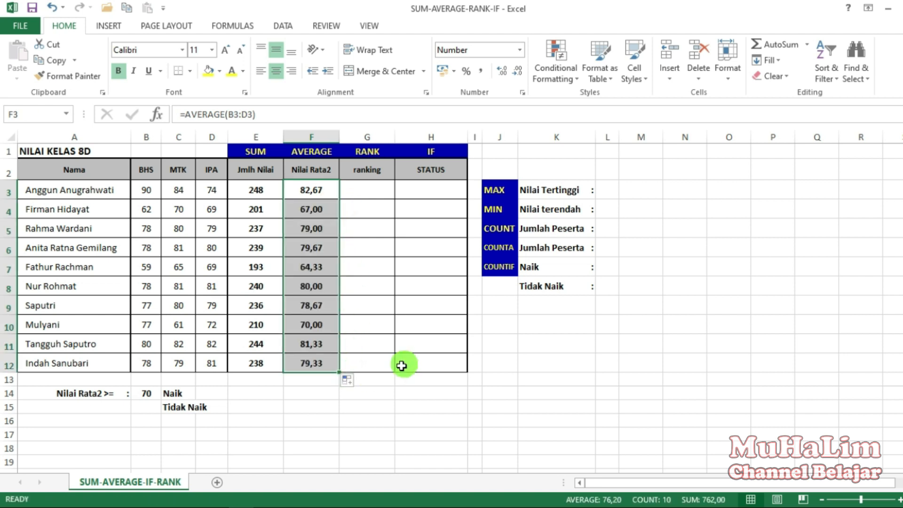
pyautogui.click(318, 197)
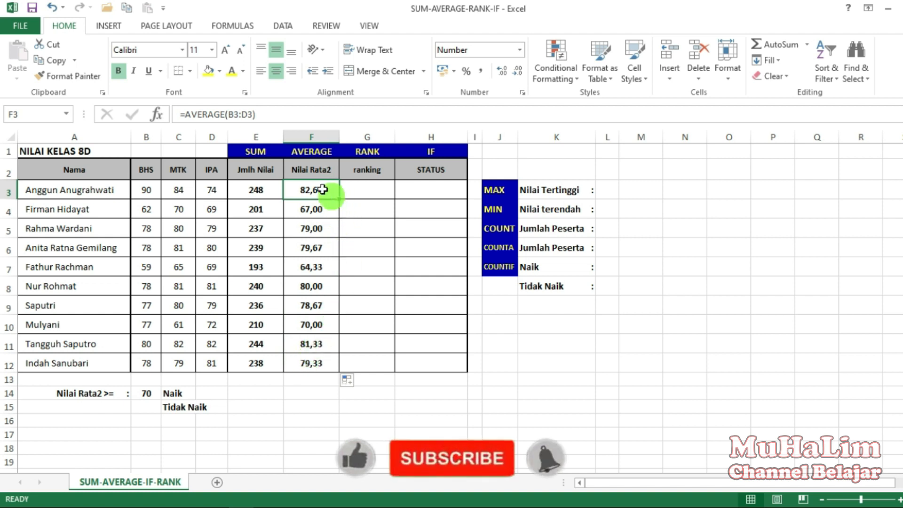
pyautogui.click(368, 170)
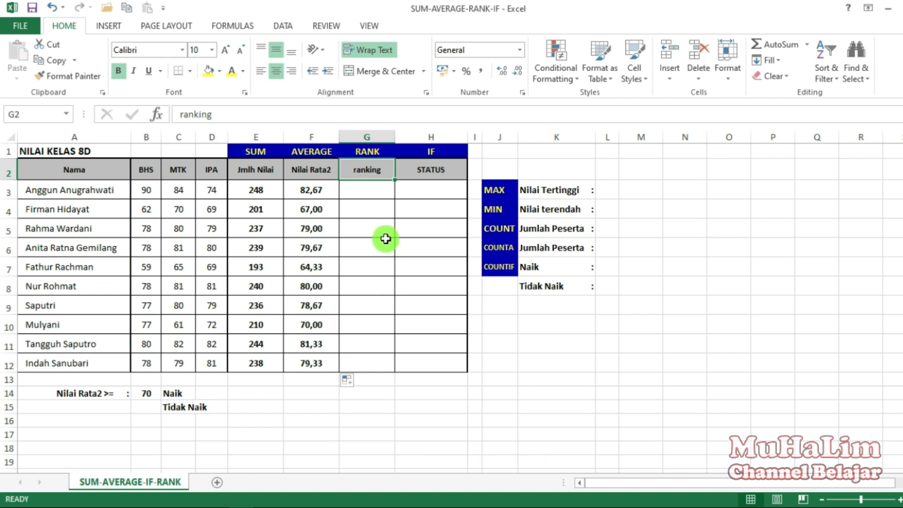
pyautogui.click(367, 195)
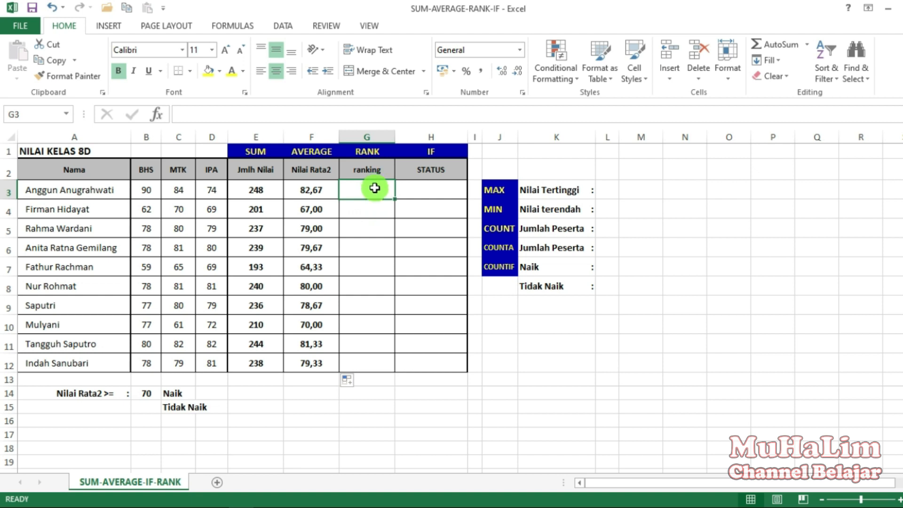
pyautogui.click(251, 187)
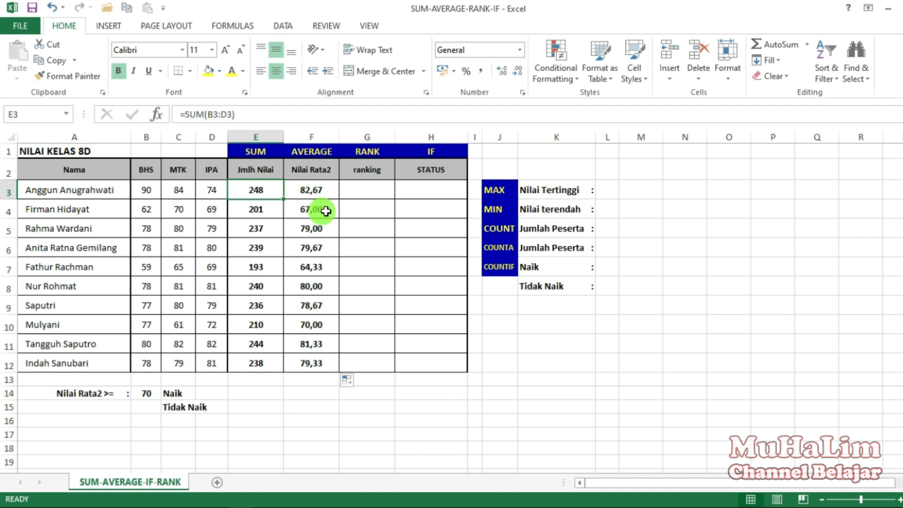
pyautogui.click(371, 186)
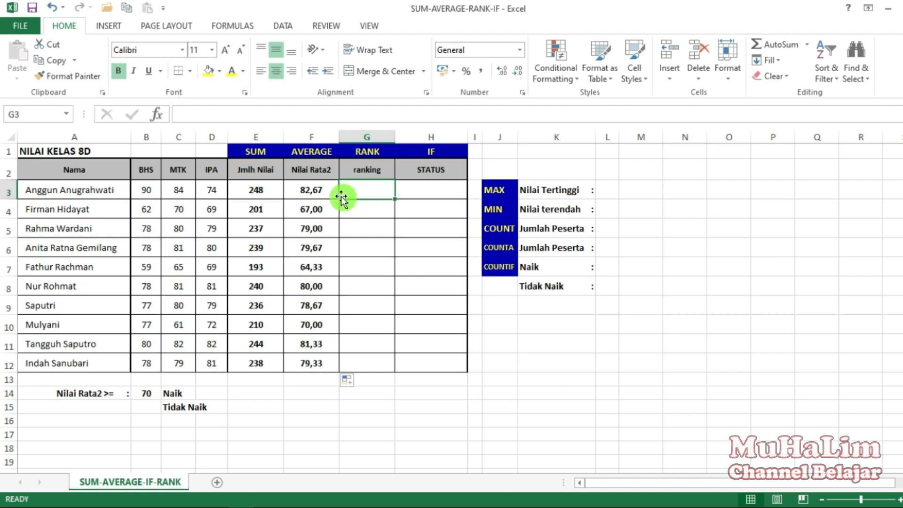
pyautogui.click(256, 190)
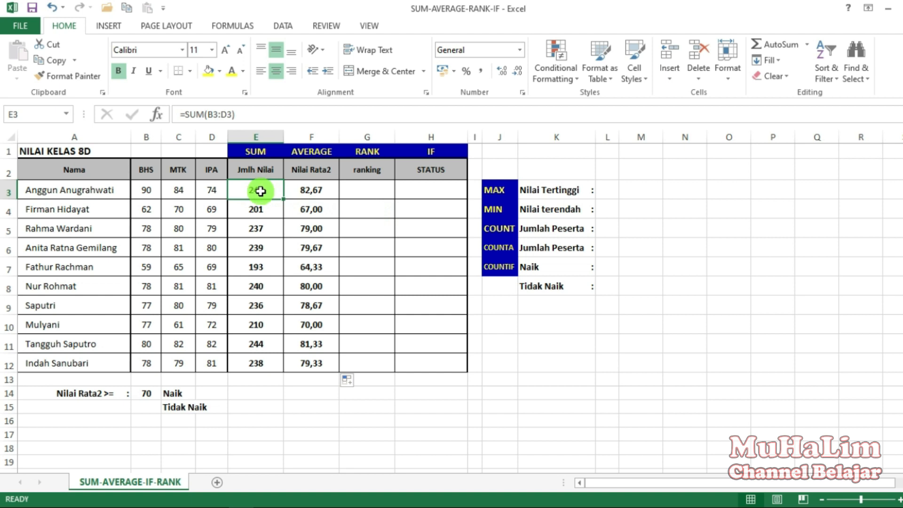
pyautogui.moveTo(256, 187); pyautogui.dragTo(256, 363)
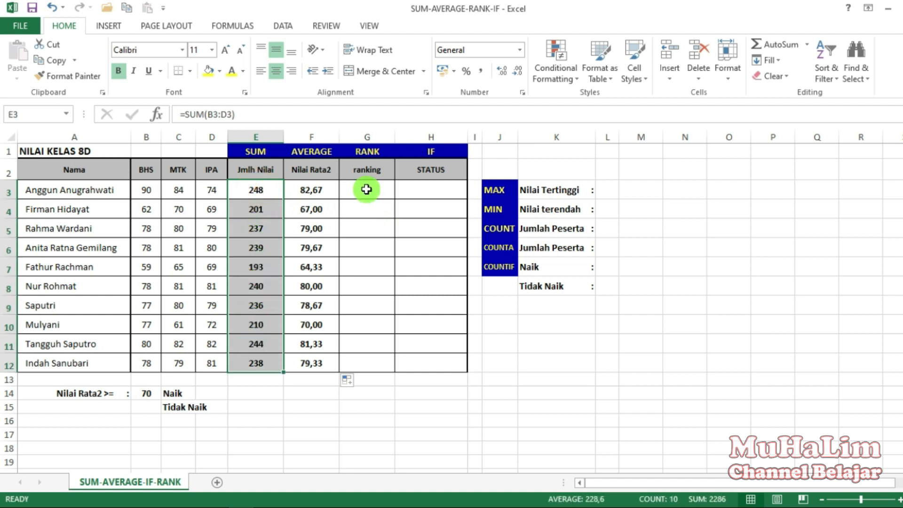
# Rank the first student's total score in G3 with the formula =RANK(E3;E3:E12).
pyautogui.click(367, 189)
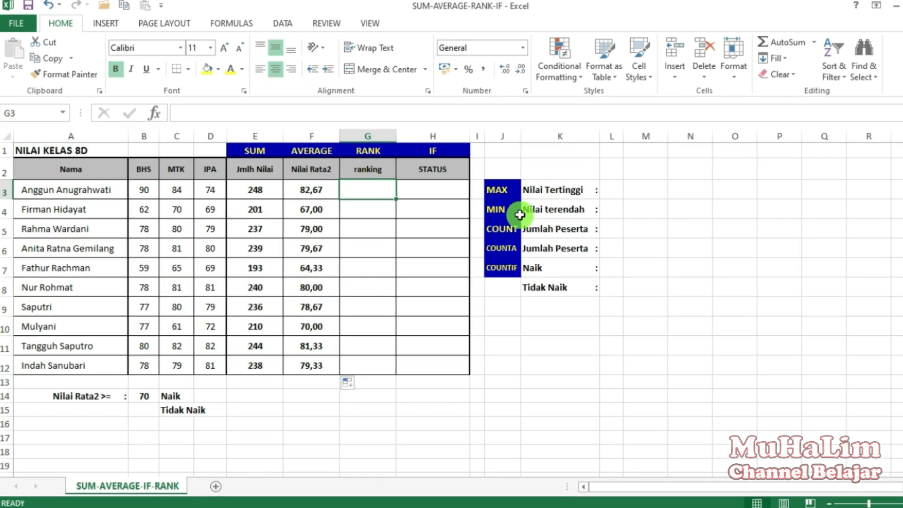
pyautogui.write('=')
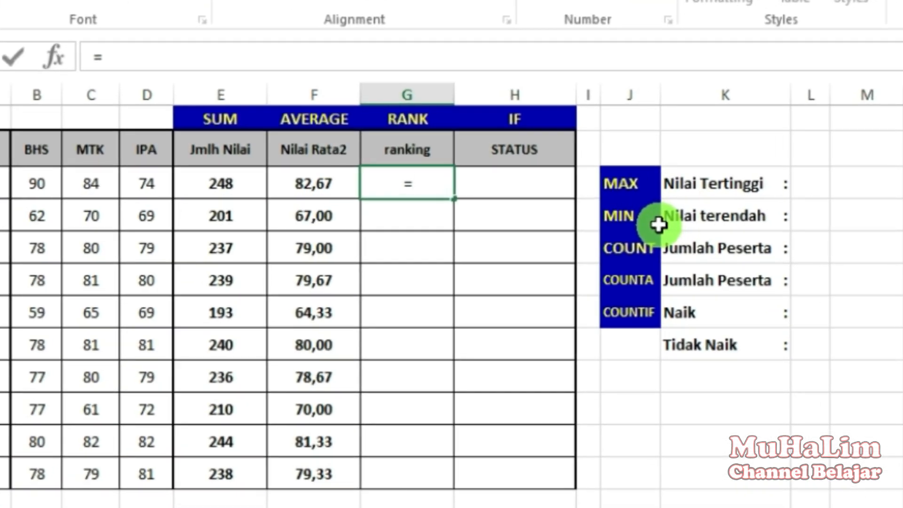
pyautogui.write('RANK')
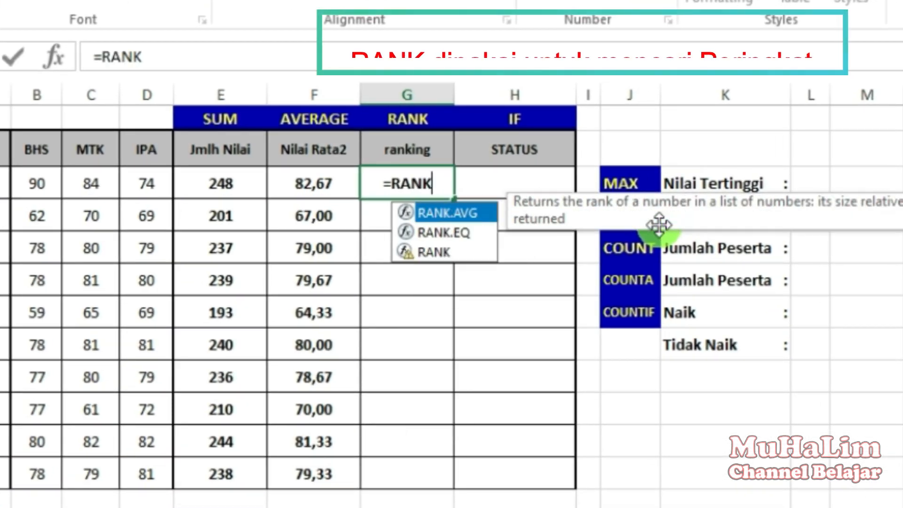
pyautogui.write('(')
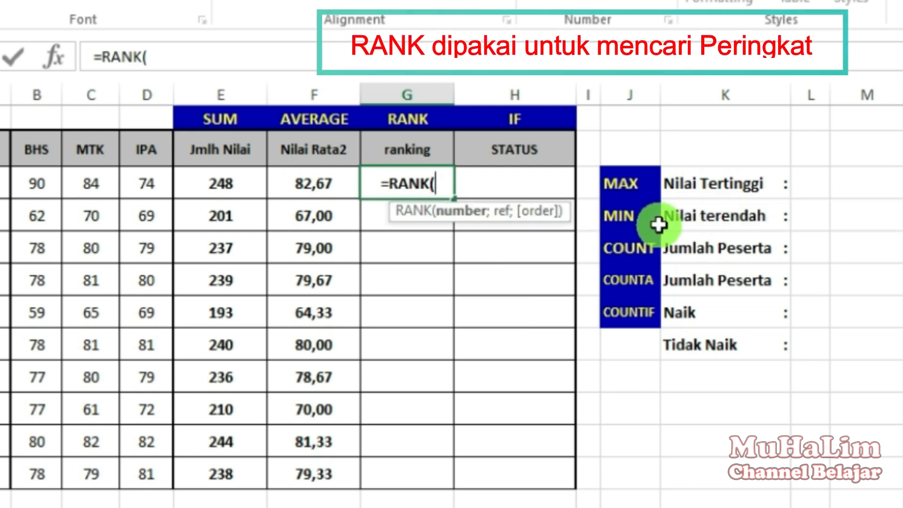
pyautogui.click(221, 182)
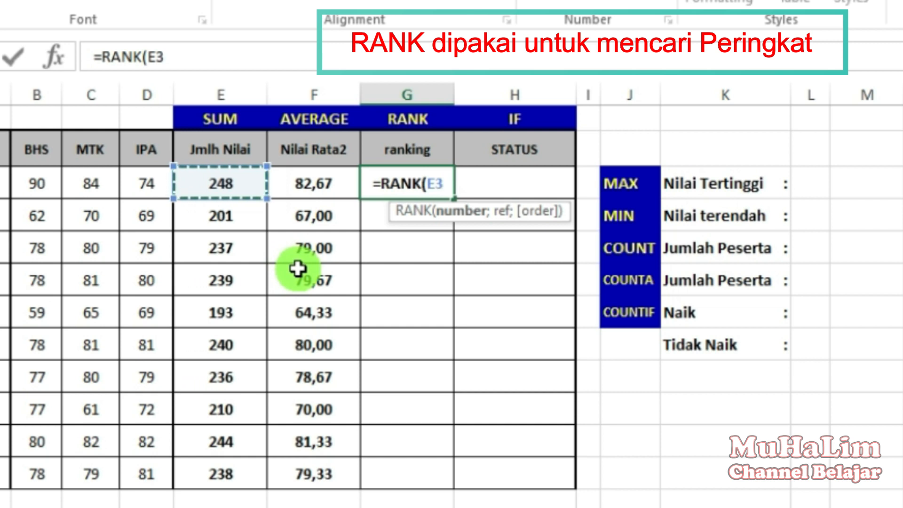
pyautogui.write(';')
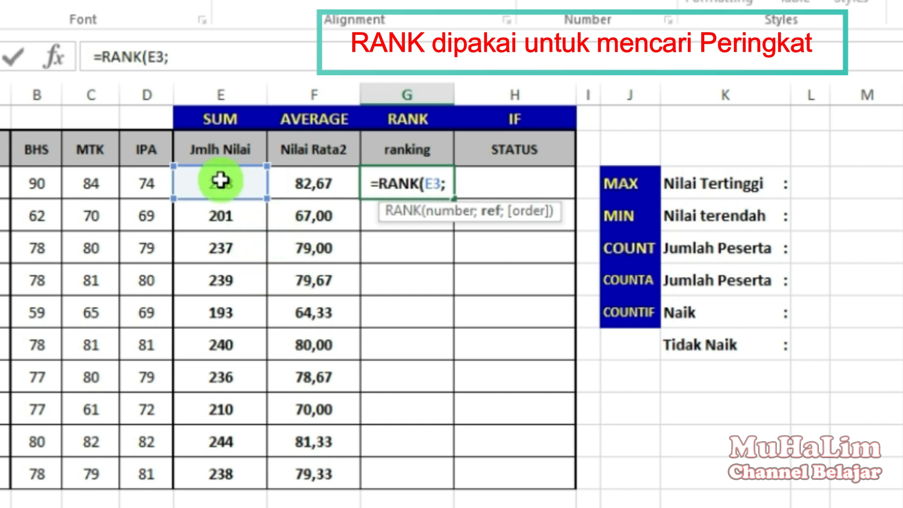
pyautogui.moveTo(221, 180); pyautogui.dragTo(227, 465)
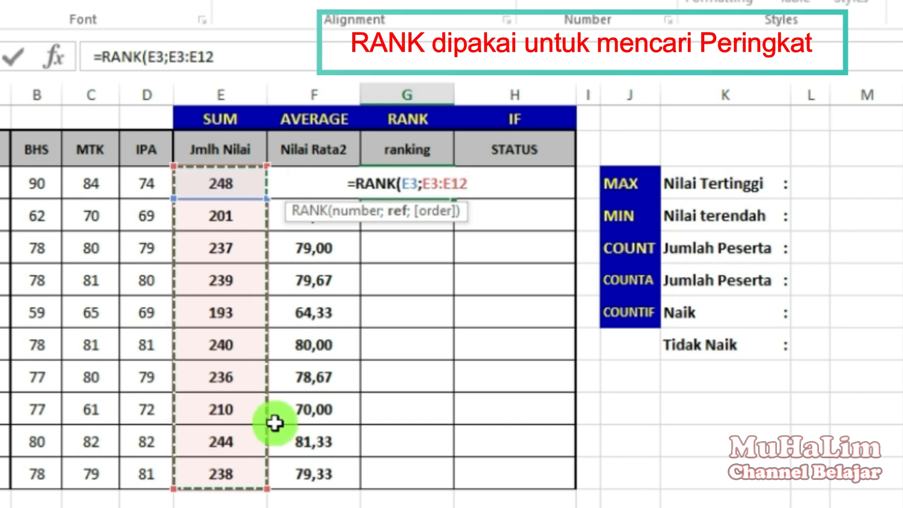
pyautogui.write(')')
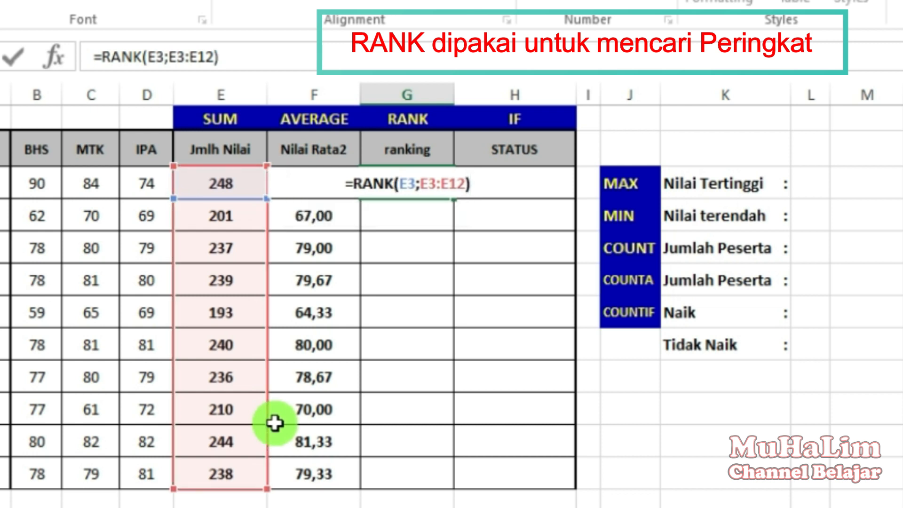
pyautogui.press('Return')
pyautogui.click(426, 179)
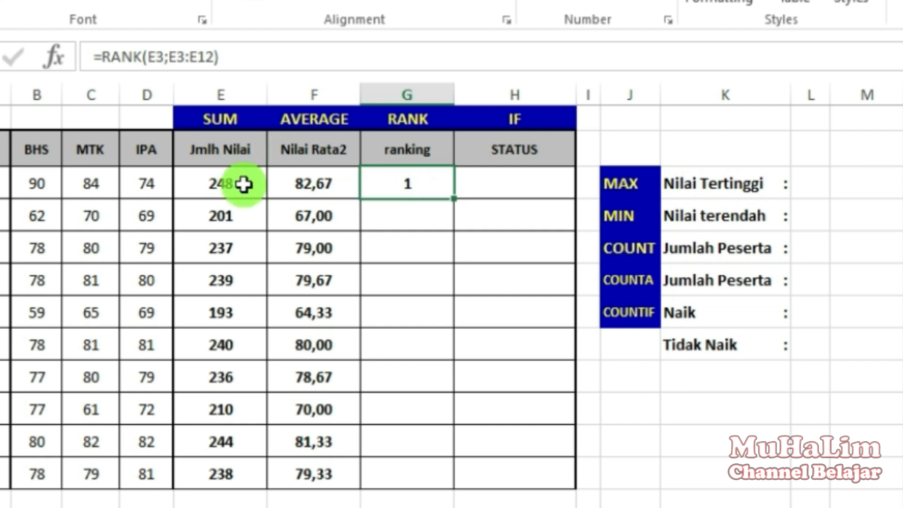
pyautogui.moveTo(237, 184); pyautogui.dragTo(226, 464)
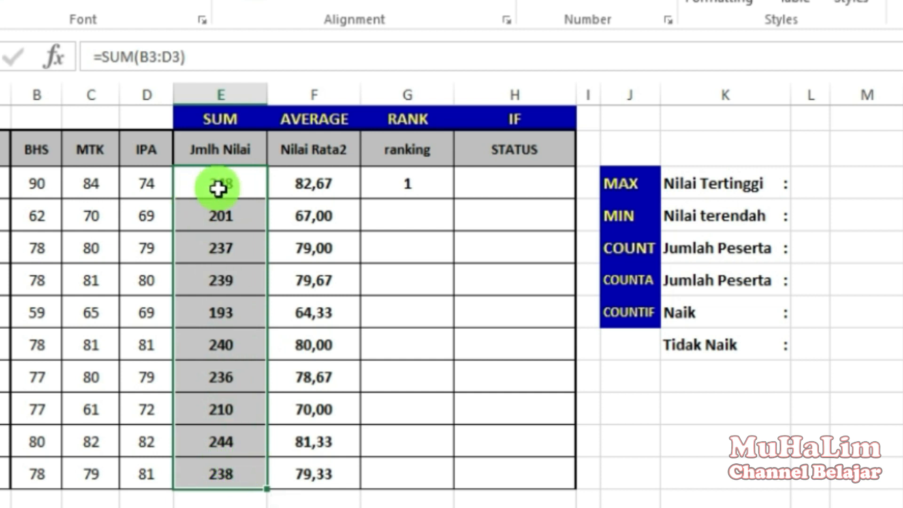
pyautogui.click(229, 181)
pyautogui.moveTo(229, 181); pyautogui.dragTo(224, 443)
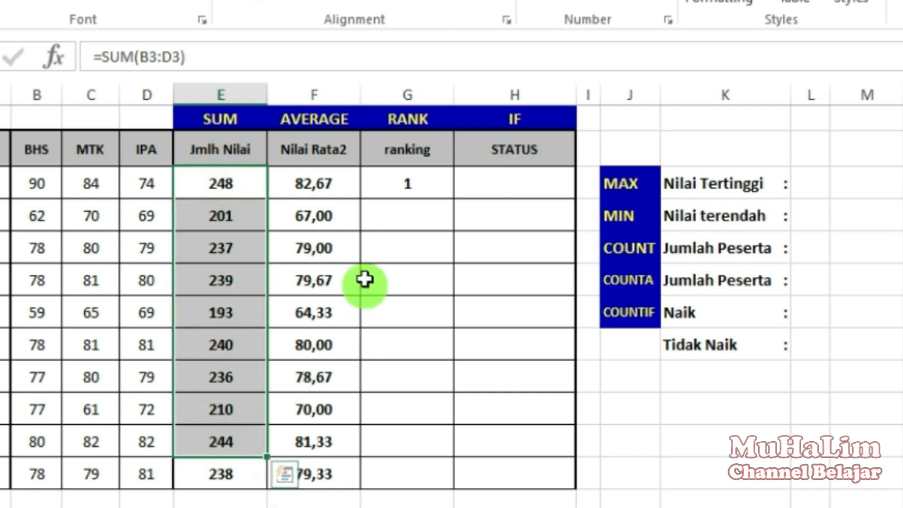
# Lock the reference range in G3's RANK formula as absolute, making it =RANK(E3;$E$3:$E$12).
pyautogui.click(406, 186)
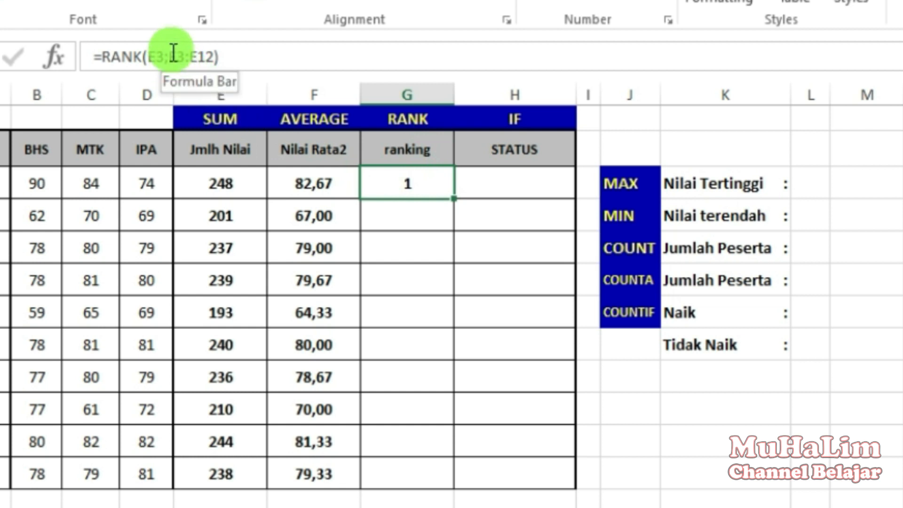
pyautogui.moveTo(171, 55); pyautogui.dragTo(212, 57)
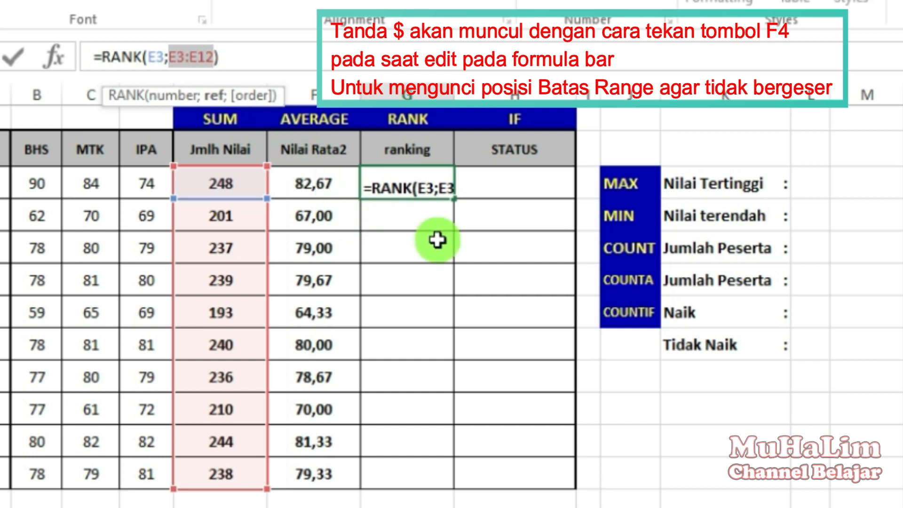
pyautogui.press('F4')
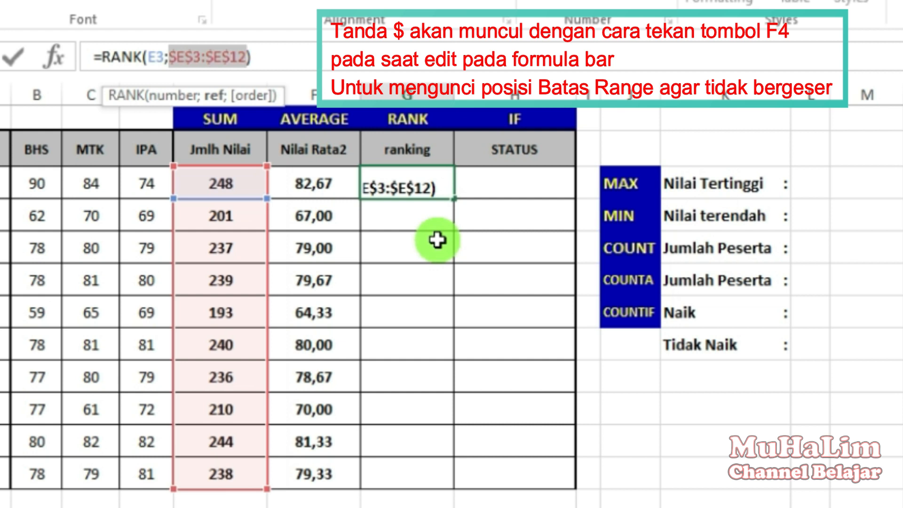
pyautogui.hotkey('ctrl', 'Return')
# Fill the RANK formula from G3 down through G12 for all the students.
pyautogui.click(423, 182)
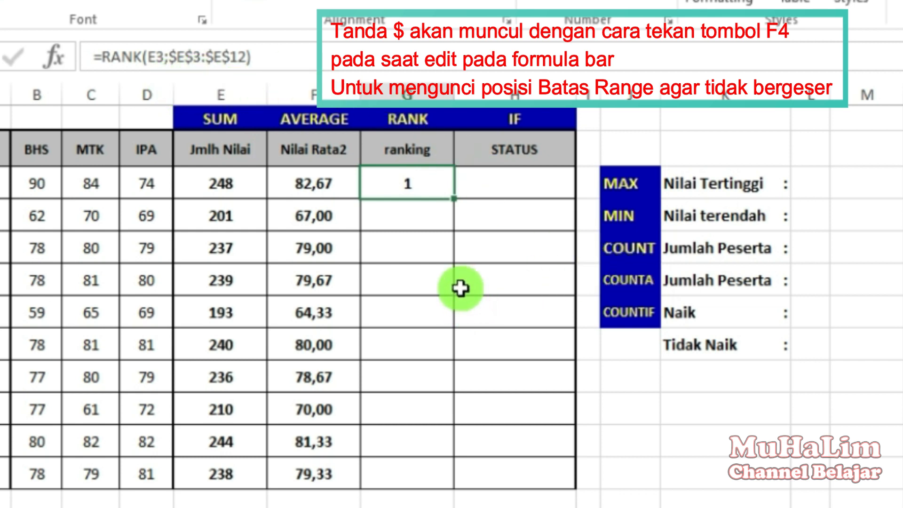
pyautogui.doubleClick(455, 197)
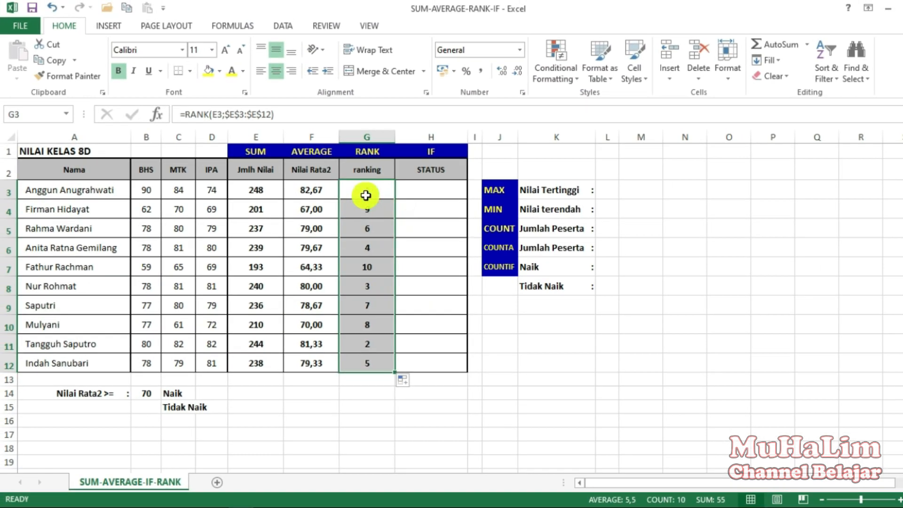
pyautogui.click(372, 196)
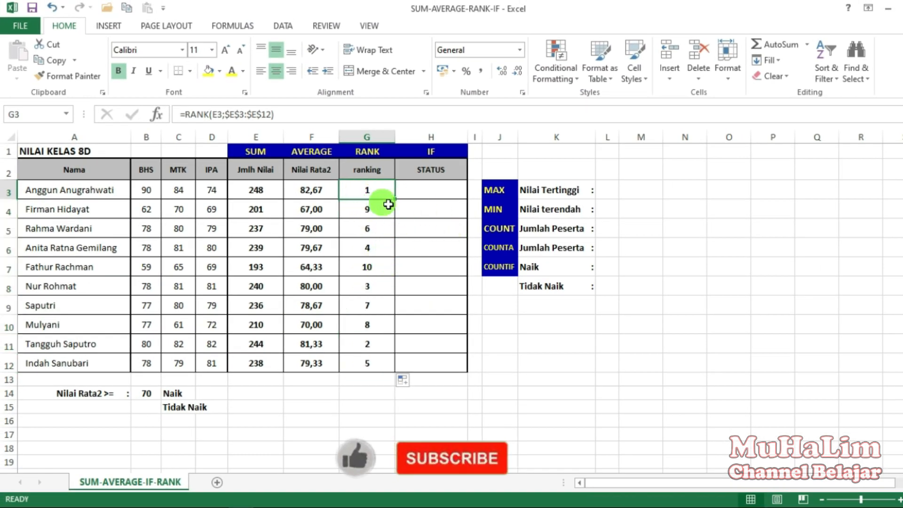
# Examine the STATUS column and the average-score criterion with its two outcome labels in A14:C15.
pyautogui.click(442, 170)
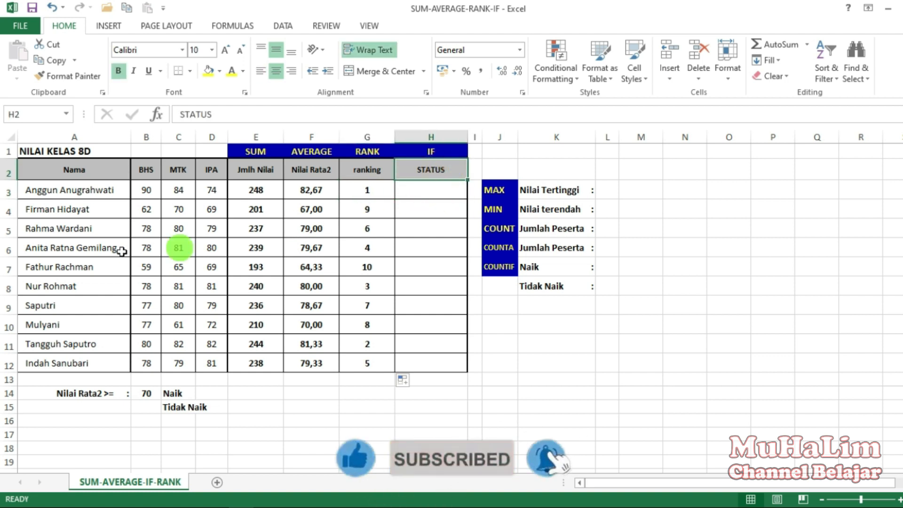
pyautogui.click(441, 194)
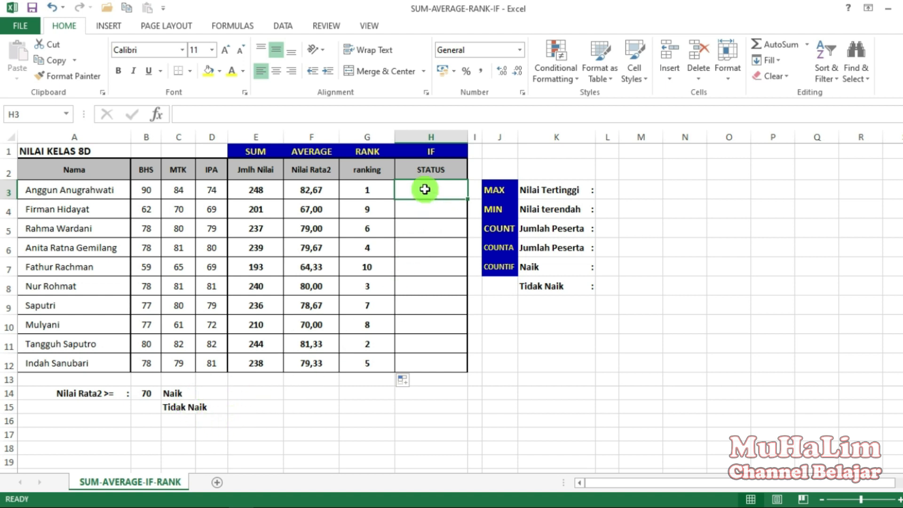
pyautogui.moveTo(70, 394); pyautogui.dragTo(166, 407)
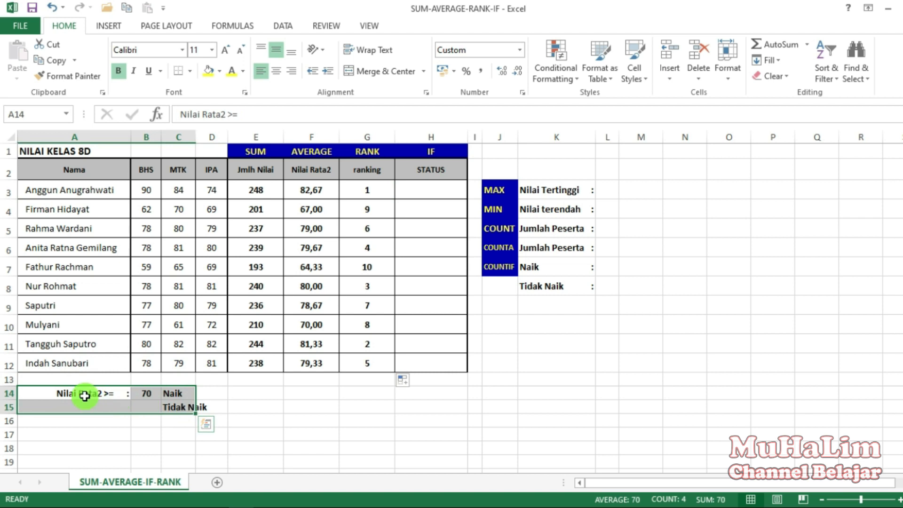
pyautogui.click(85, 395)
pyautogui.click(432, 153)
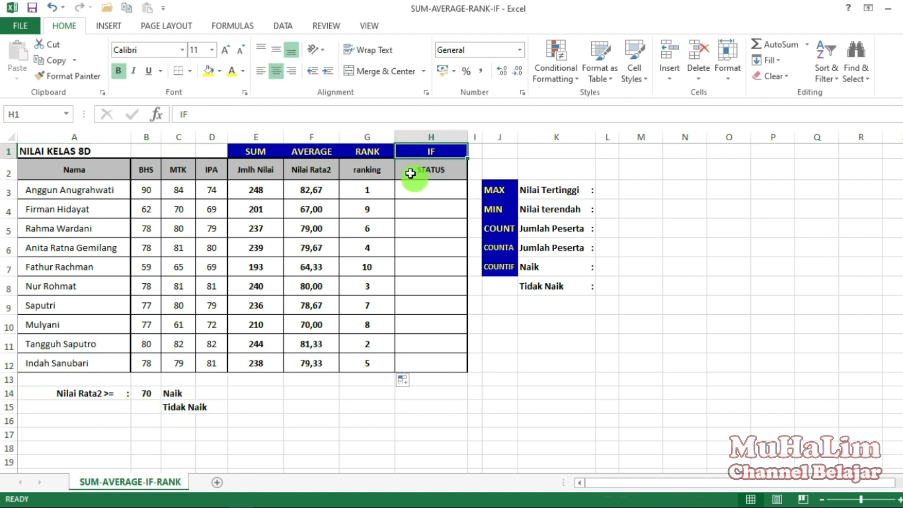
pyautogui.click(433, 194)
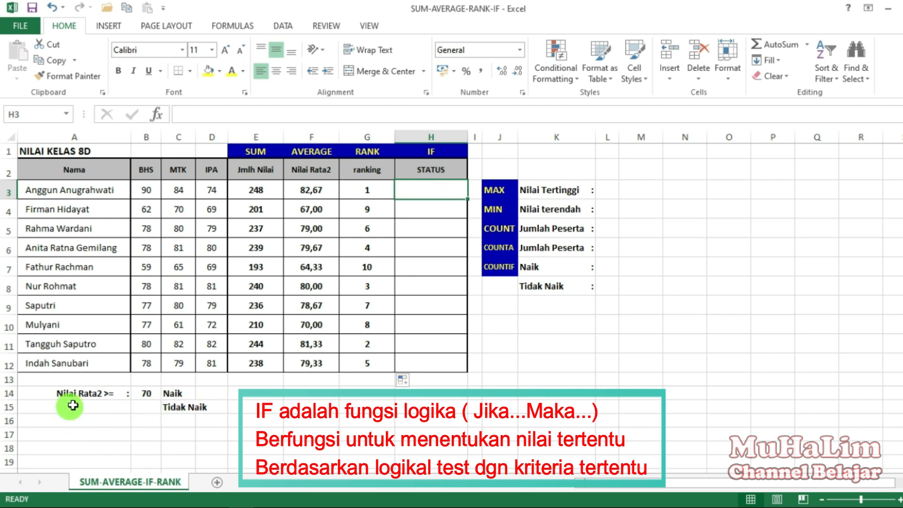
pyautogui.click(148, 394)
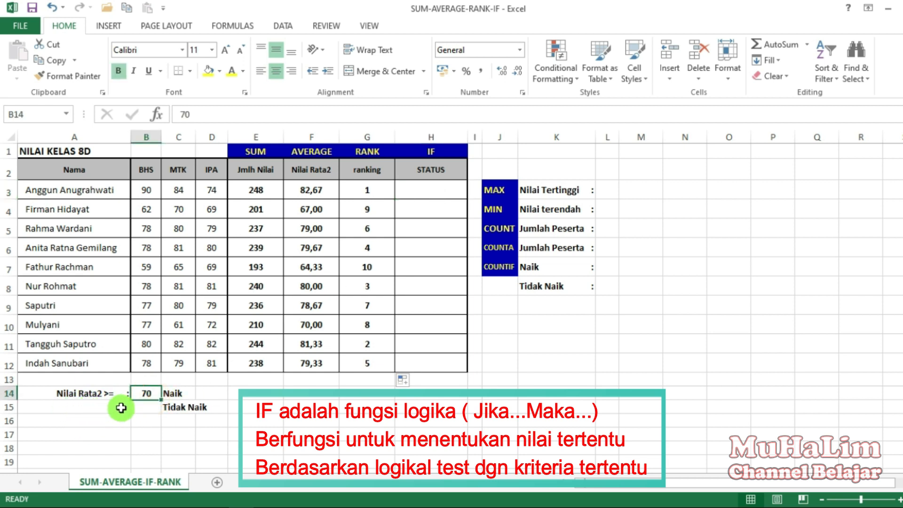
pyautogui.click(177, 395)
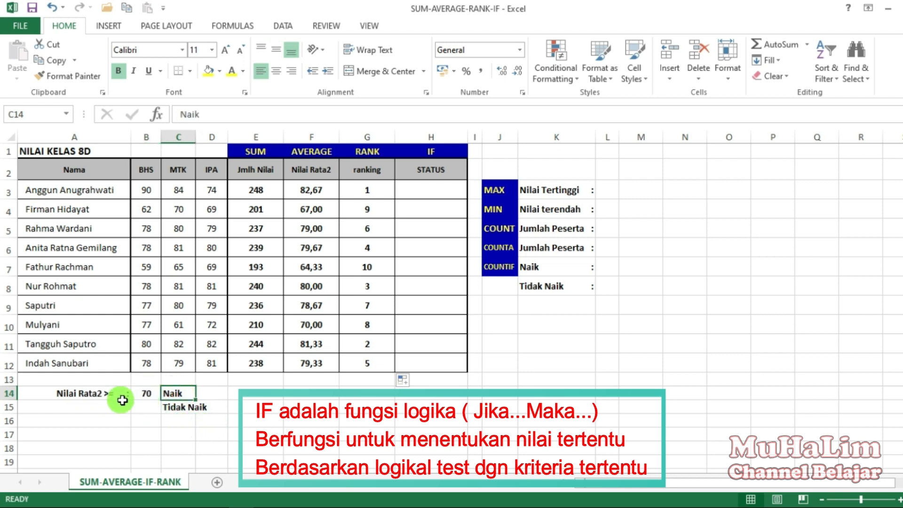
pyautogui.click(177, 407)
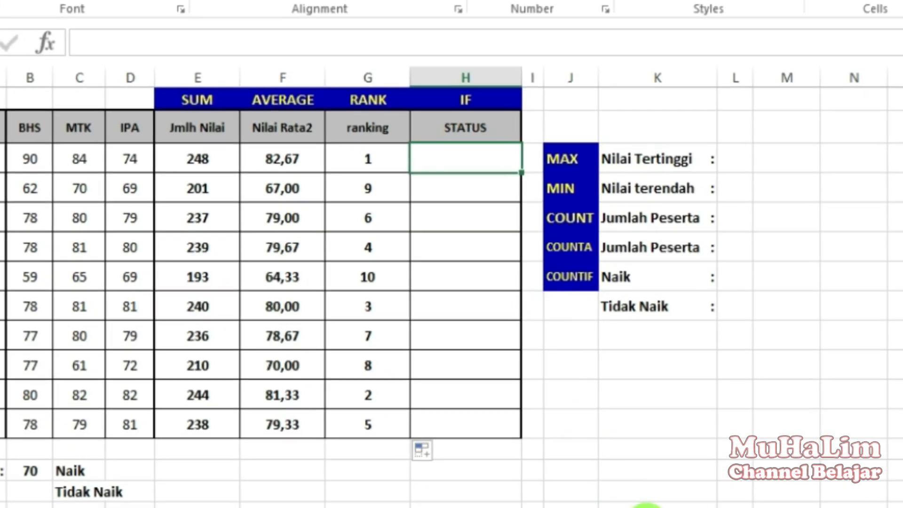
# Enter the formula =IF(F3>=70;"Naik";"Tidak Naik") in H3 for the first student's status.
pyautogui.write('=')
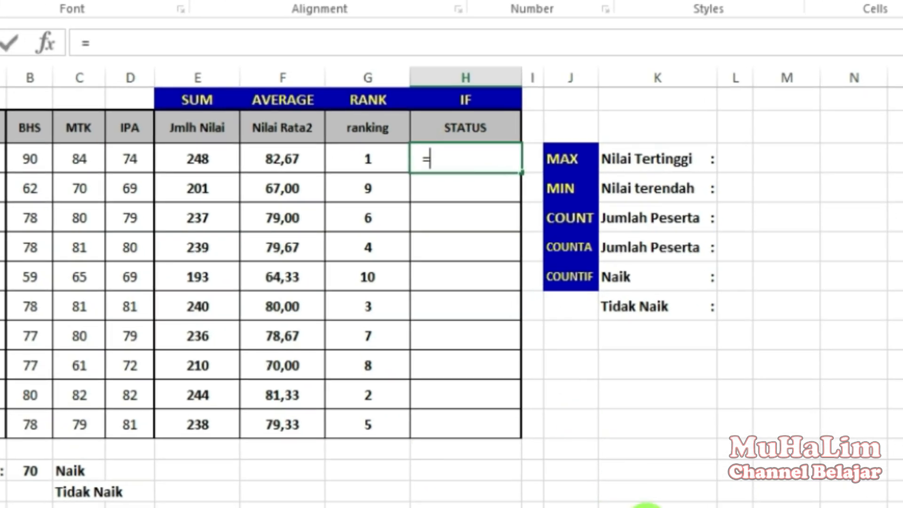
pyautogui.write('IF')
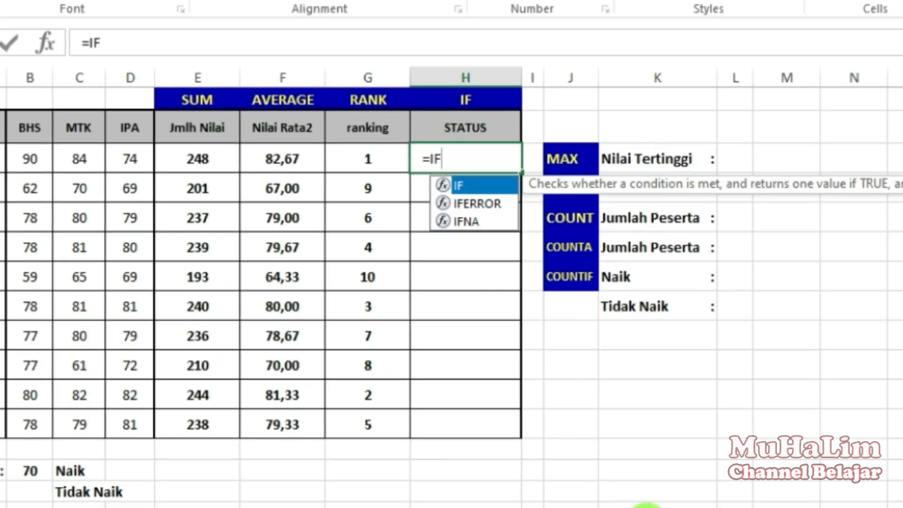
pyautogui.write('(')
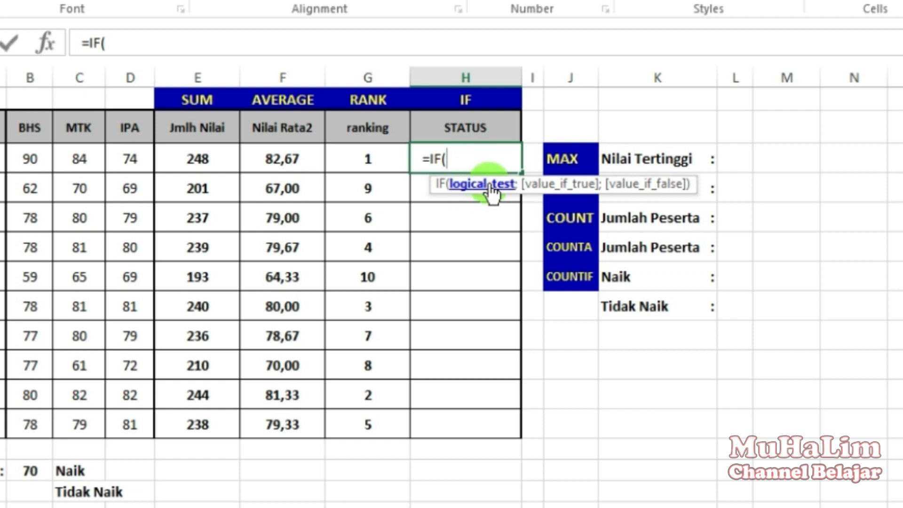
pyautogui.click(283, 159)
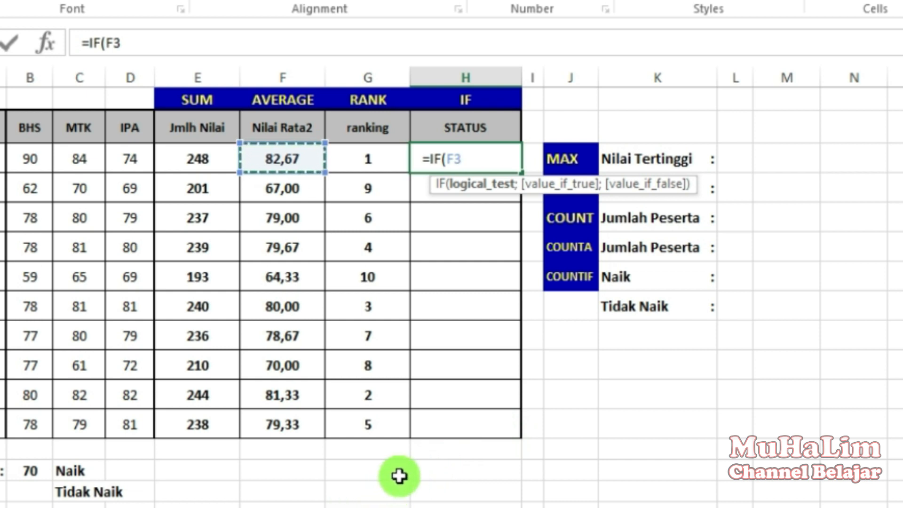
pyautogui.write('>=70')
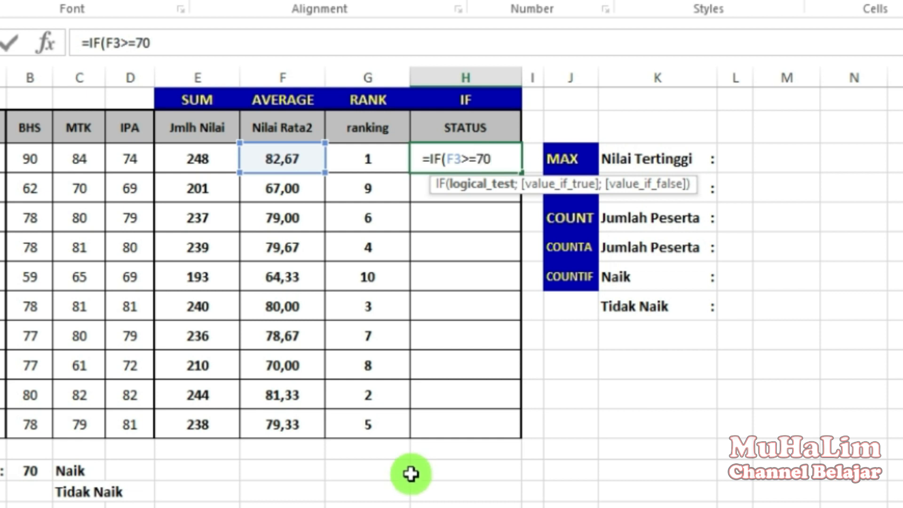
pyautogui.write(';"Naik')
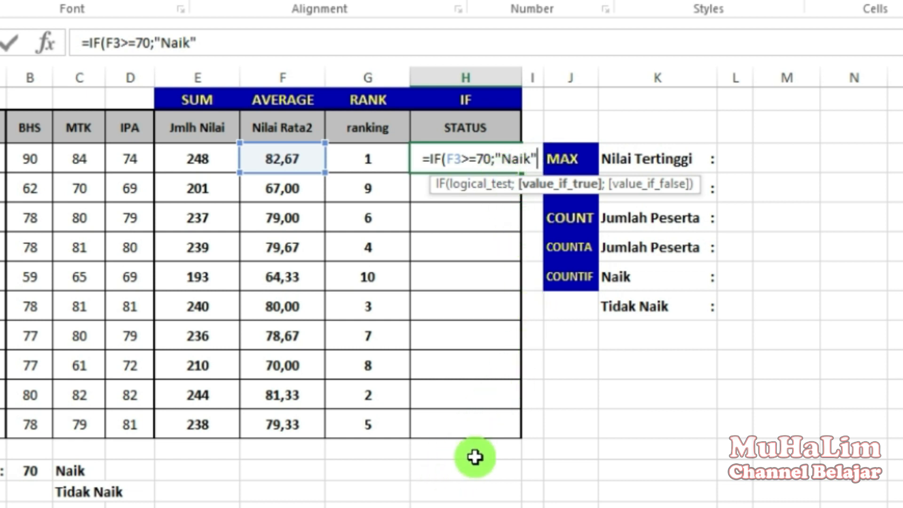
pyautogui.write(';')
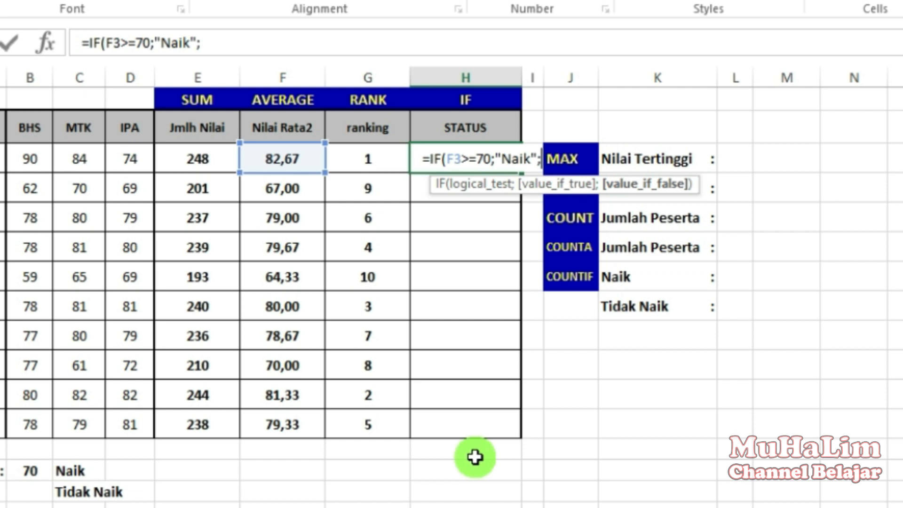
pyautogui.write('"Naik";"Tid')
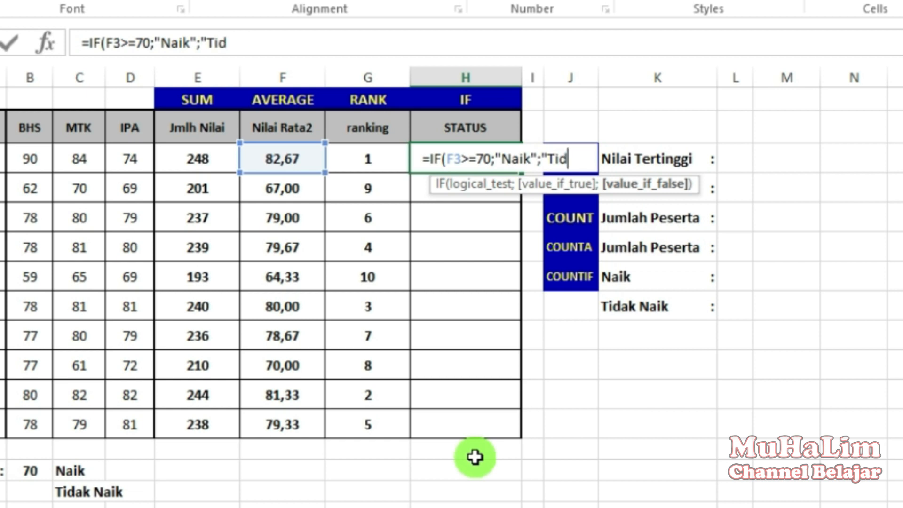
pyautogui.write('ak N')
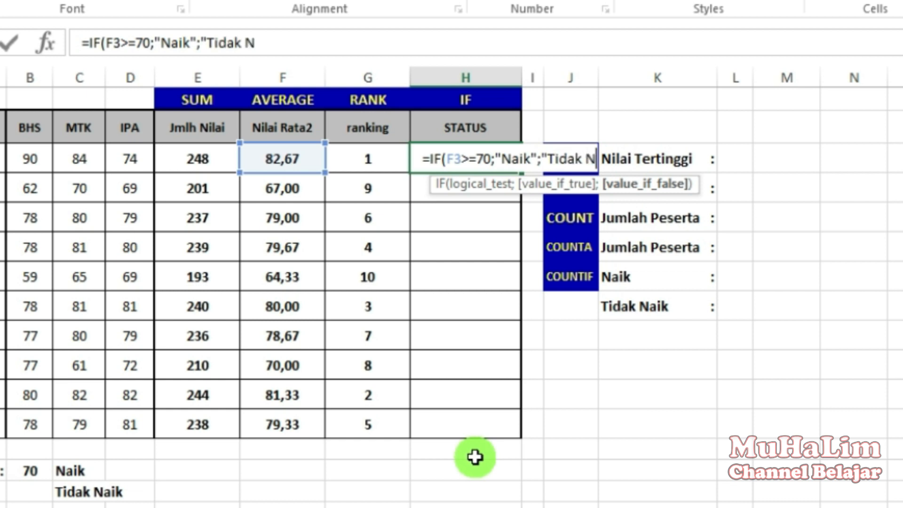
pyautogui.write('aik"')
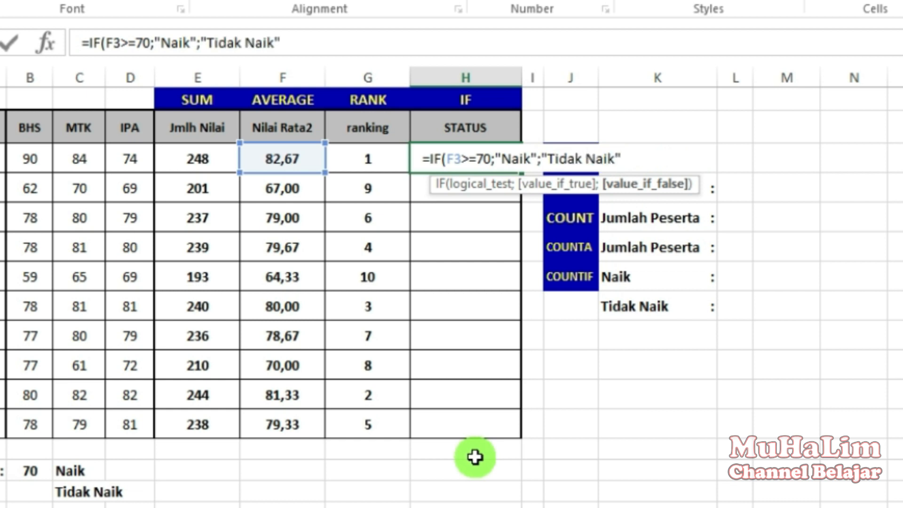
pyautogui.press('Return')
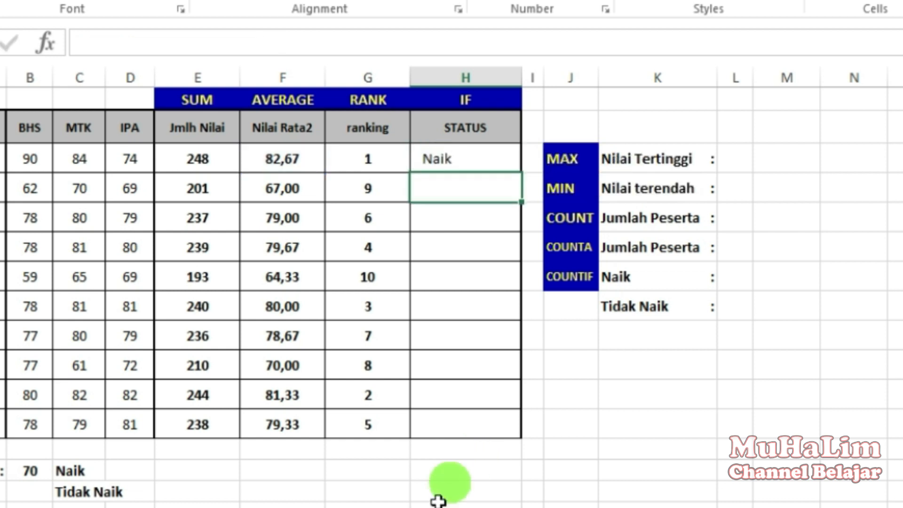
# Check H3's IF formula against the average in F3 and the criterion in B14, and fill it down through H12.
pyautogui.click(451, 147)
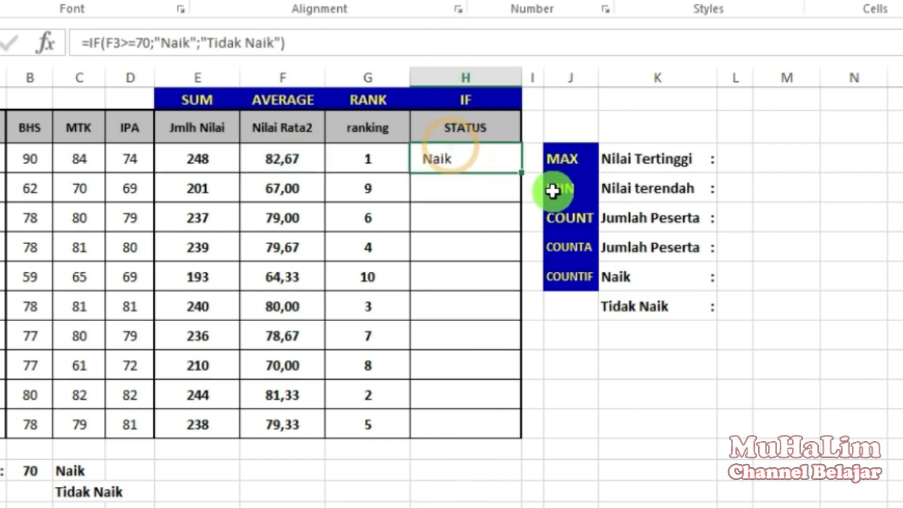
pyautogui.click(483, 159)
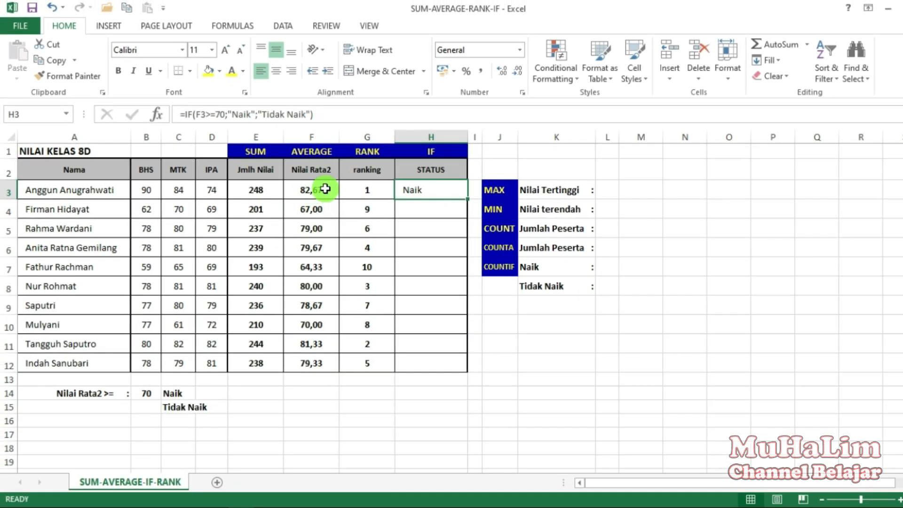
pyautogui.click(316, 182)
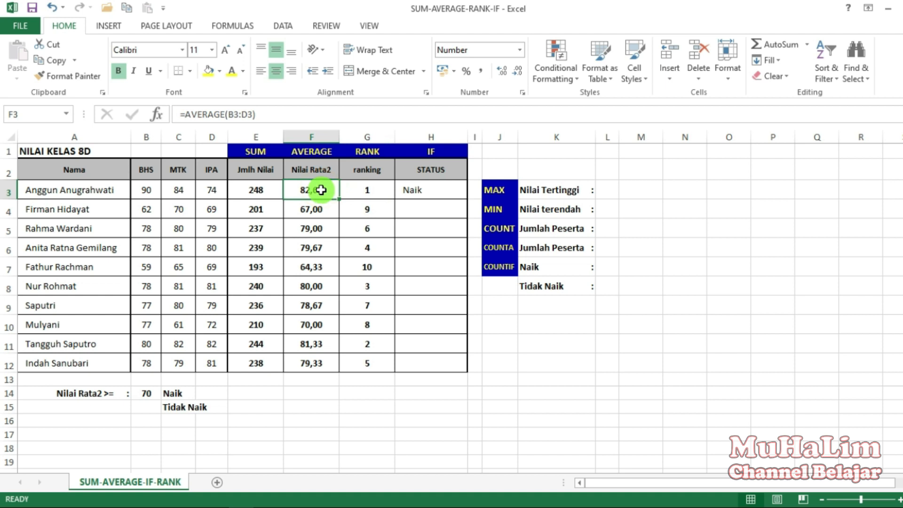
pyautogui.click(145, 394)
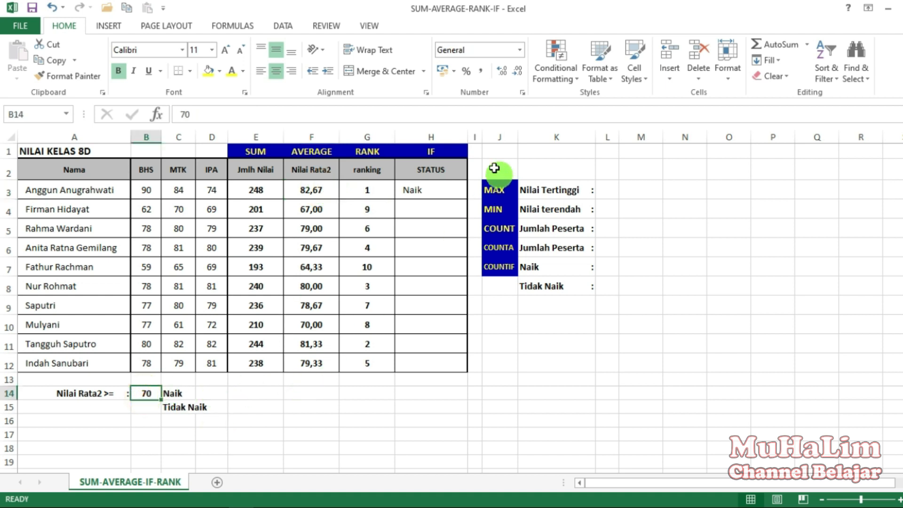
pyautogui.click(429, 187)
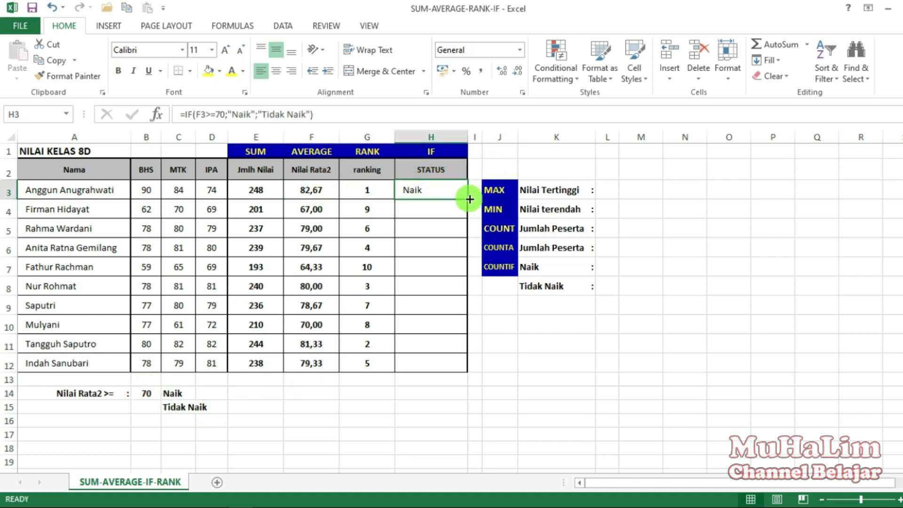
pyautogui.doubleClick(469, 199)
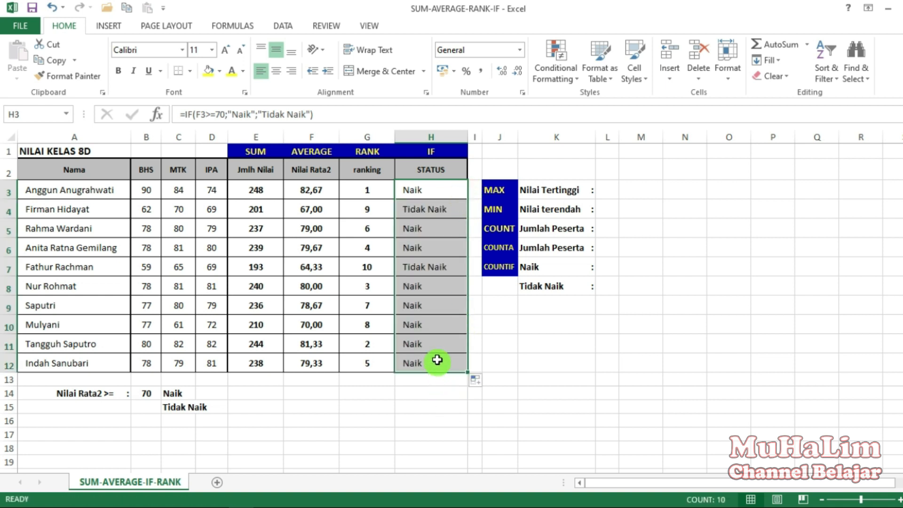
# Compare the IF formulas in the STATUS column with the criterion and outcome labels in B14:C15.
pyautogui.click(430, 197)
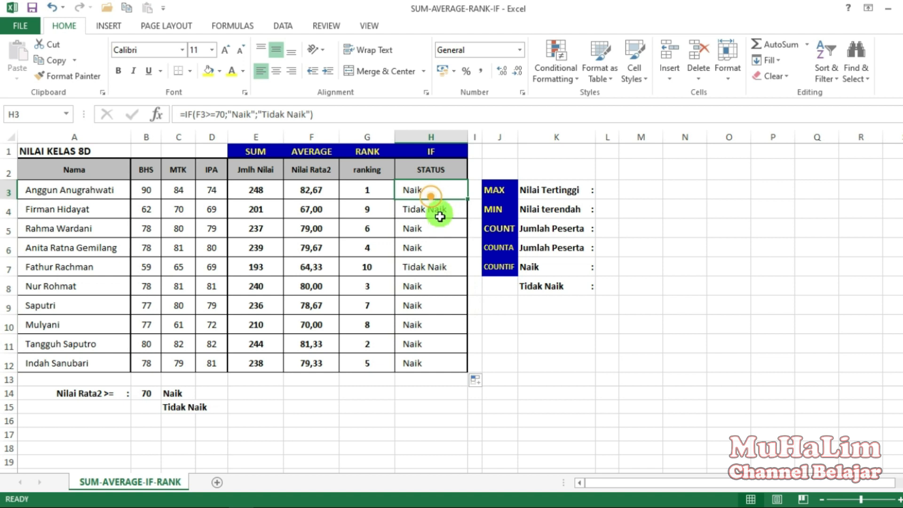
pyautogui.click(437, 211)
pyautogui.click(431, 194)
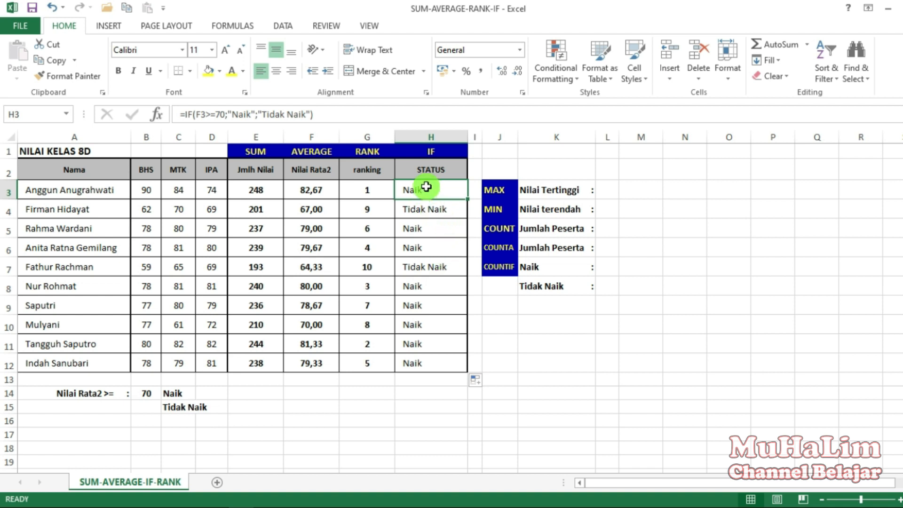
pyautogui.click(147, 399)
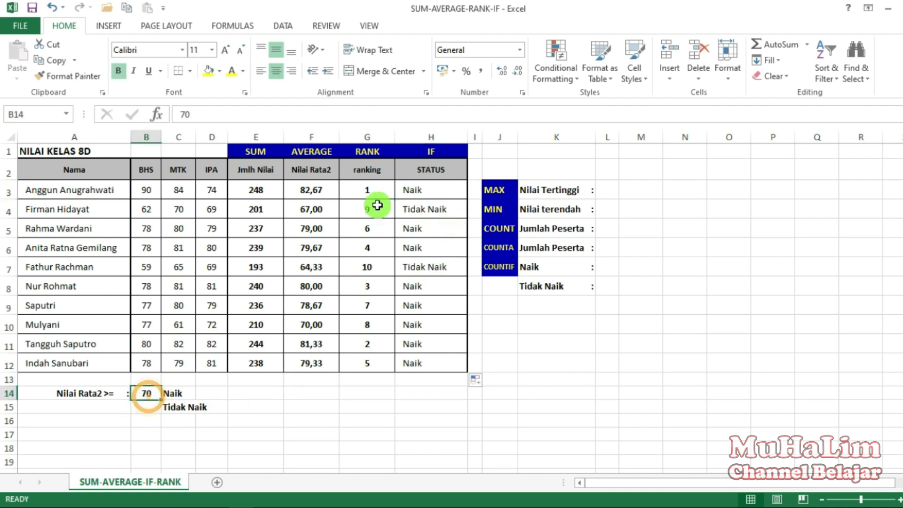
pyautogui.click(422, 189)
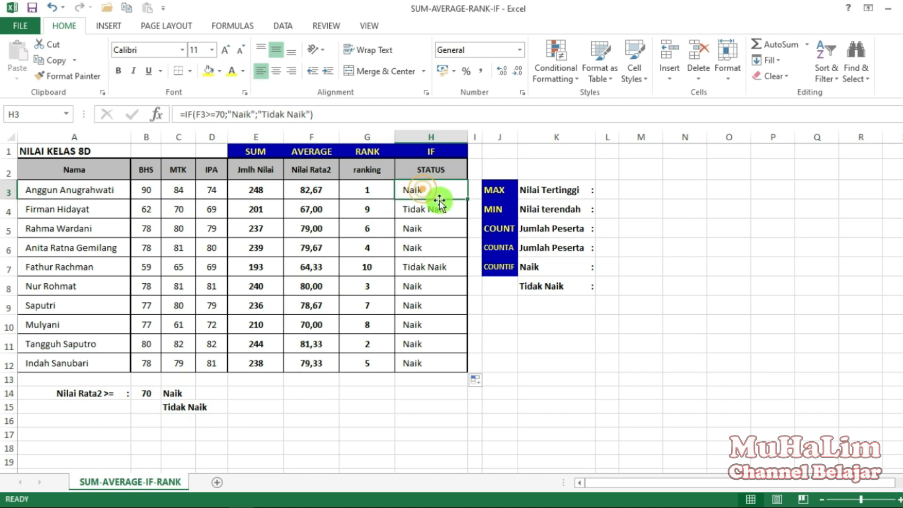
pyautogui.click(147, 395)
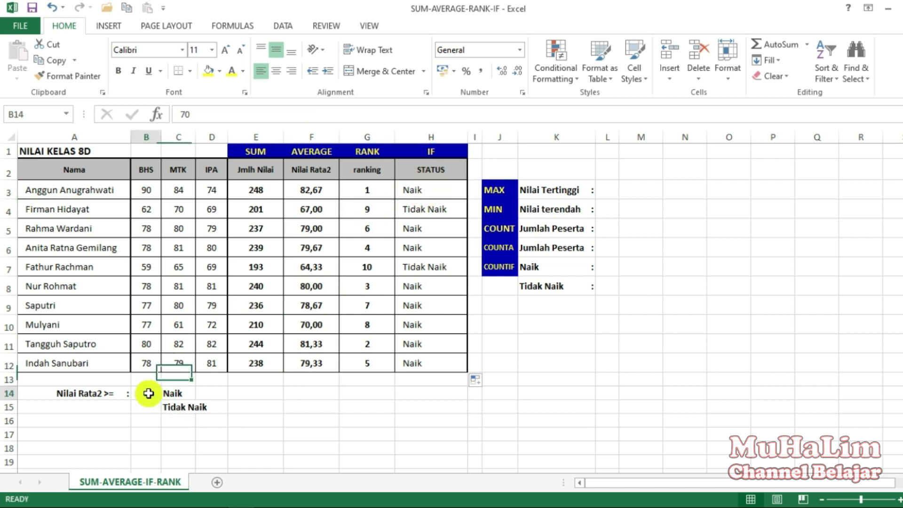
pyautogui.click(433, 191)
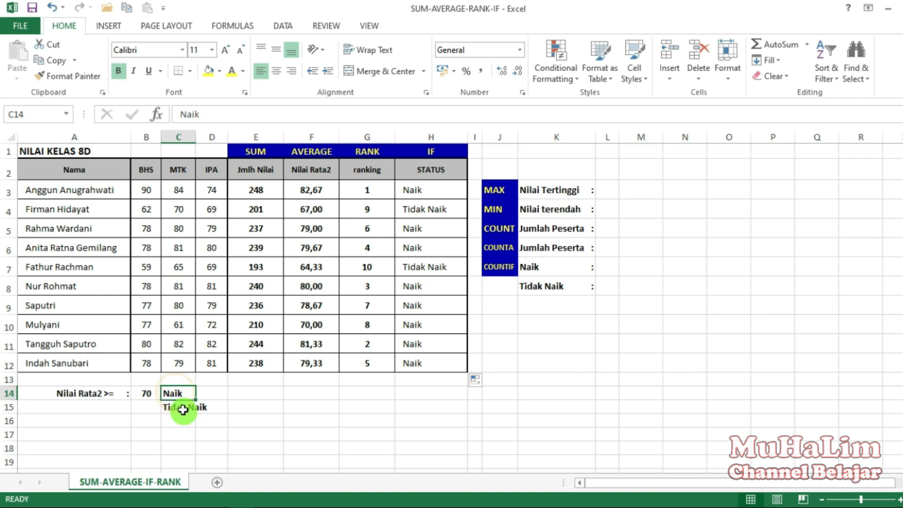
pyautogui.click(181, 406)
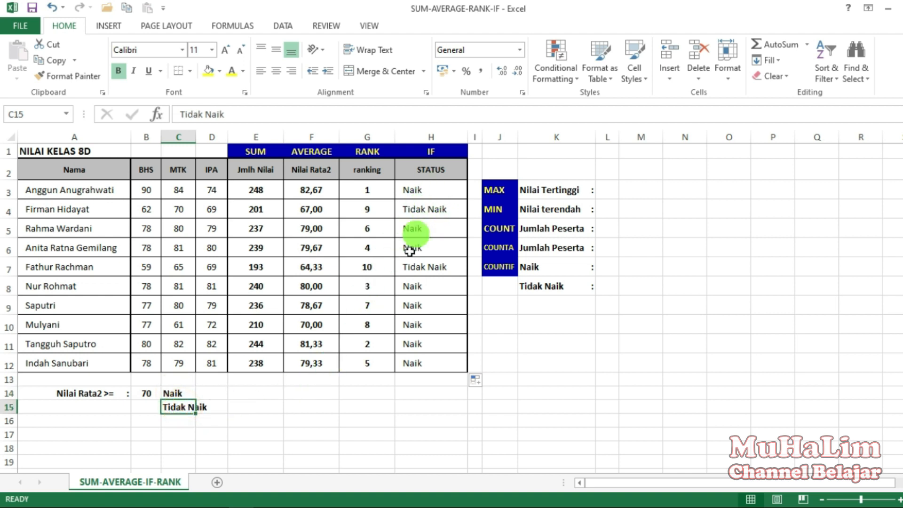
pyautogui.moveTo(148, 393); pyautogui.dragTo(189, 406)
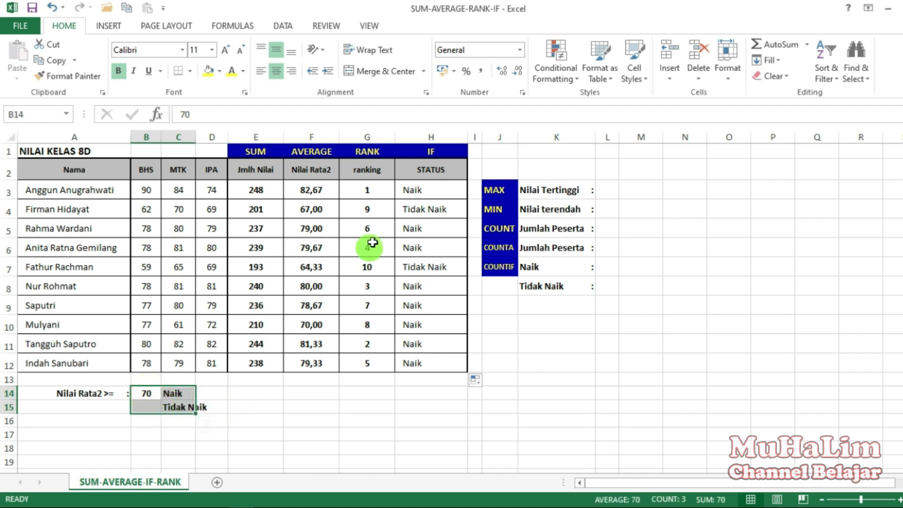
# Clear all the status formulas from H3:H12.
pyautogui.click(424, 191)
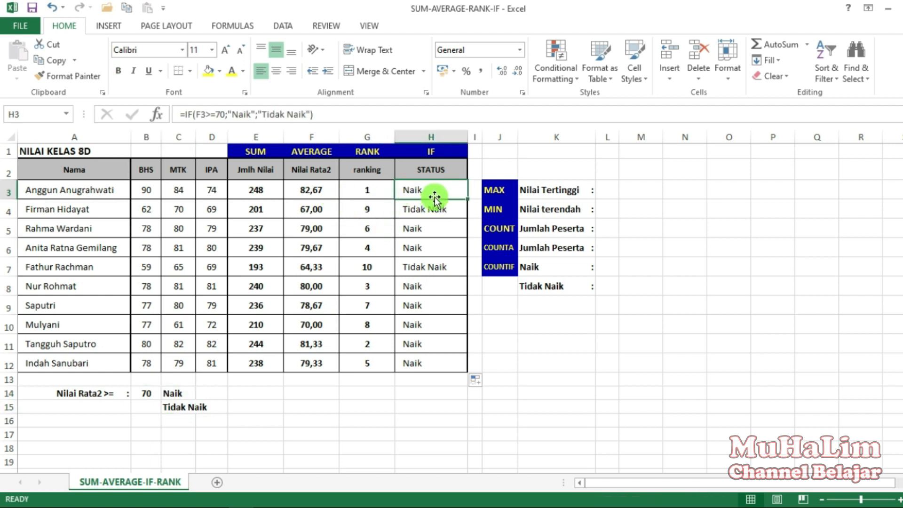
pyautogui.moveTo(434, 196); pyautogui.dragTo(430, 369)
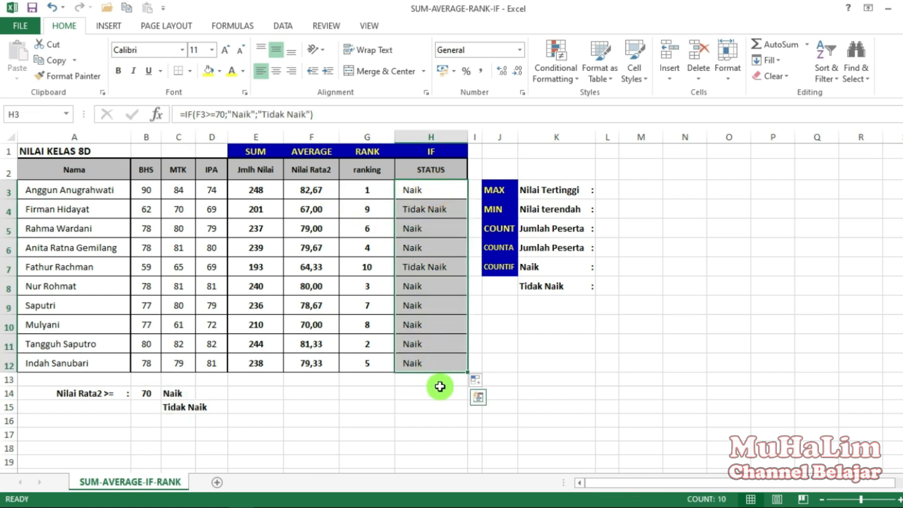
pyautogui.press('Delete')
# Enter the formula =IF(F3>=B14;C14;C15) in H3, referencing the criterion and outcome label cells.
pyautogui.click(447, 183)
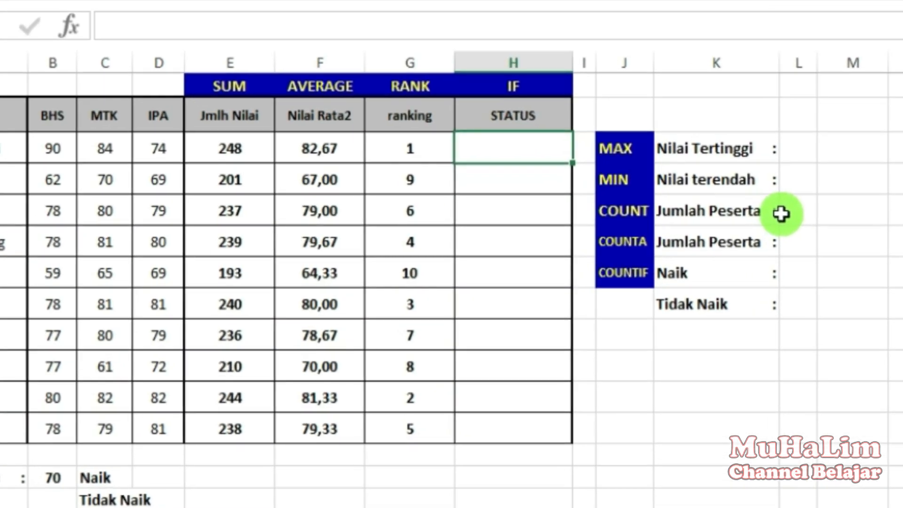
pyautogui.write('=if')
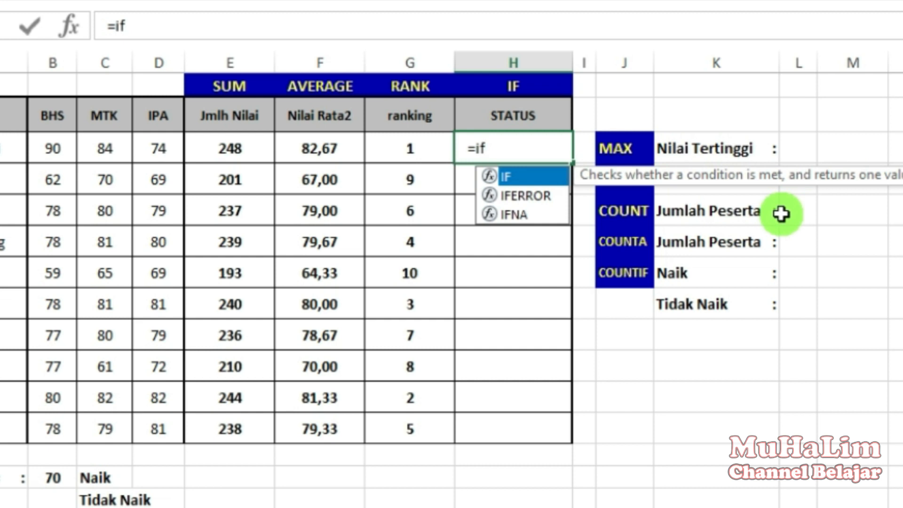
pyautogui.write('(')
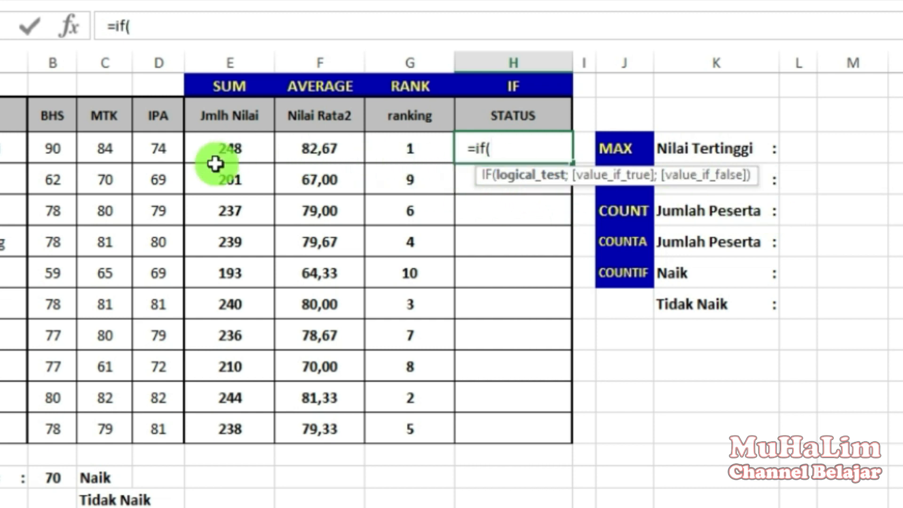
pyautogui.click(322, 152)
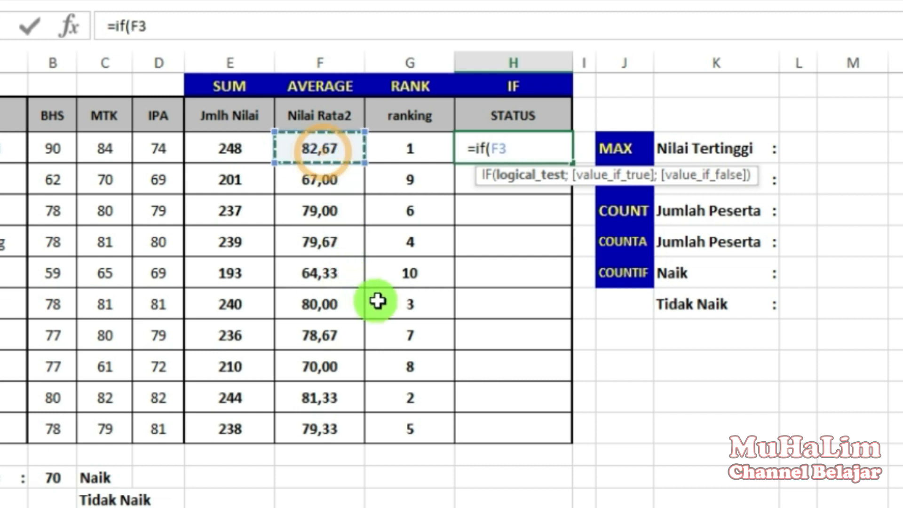
pyautogui.write('>')
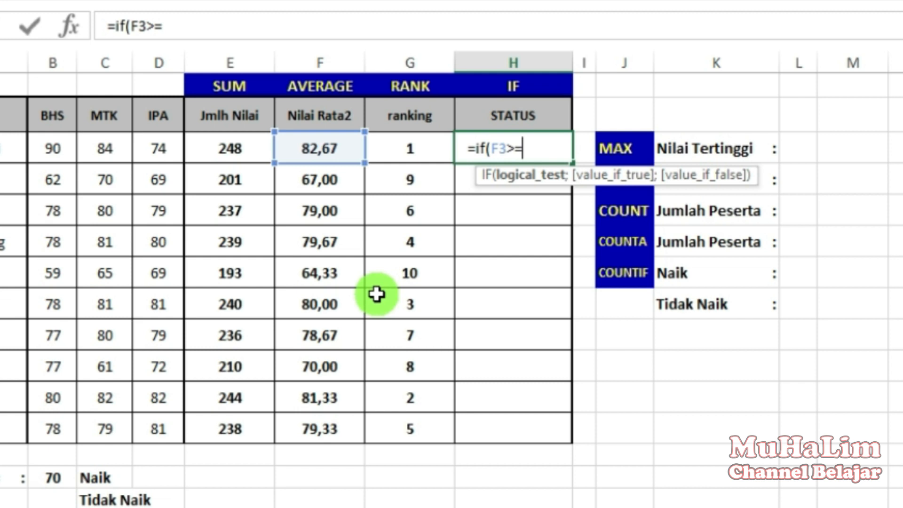
pyautogui.write('=')
pyautogui.click(55, 482)
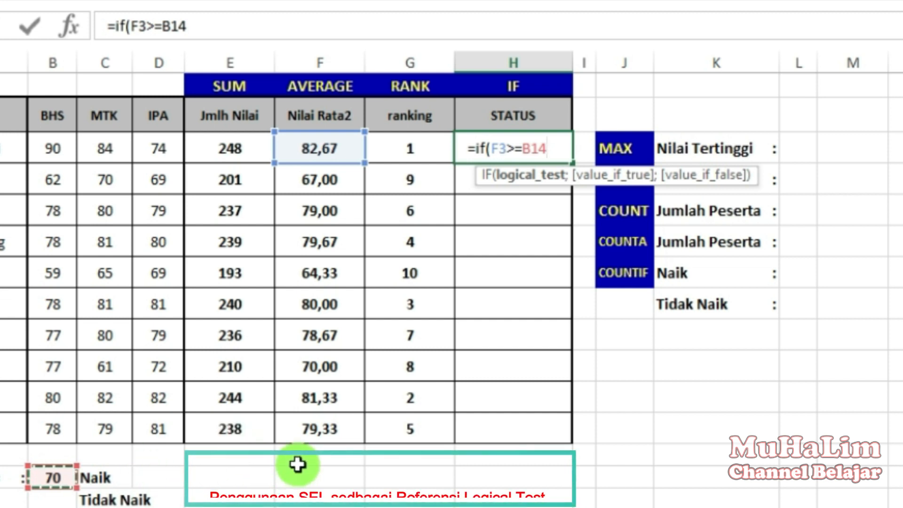
pyautogui.write(';')
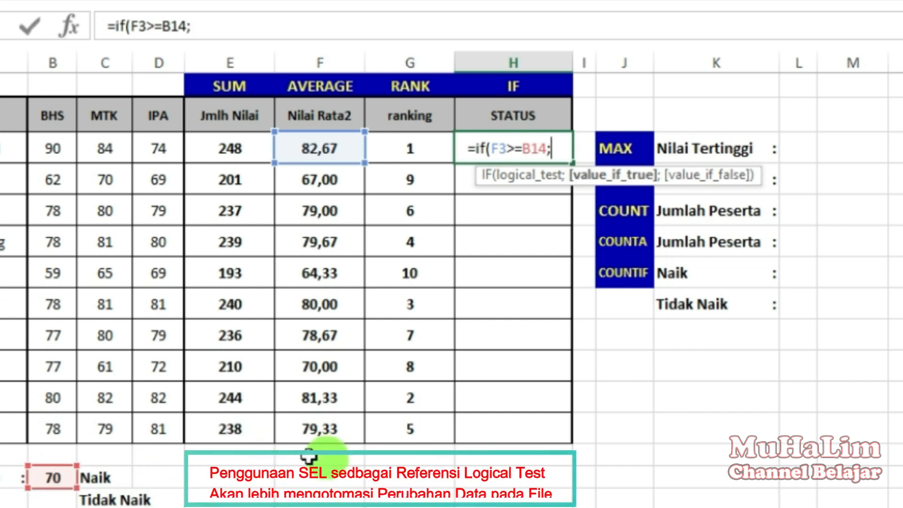
pyautogui.click(105, 477)
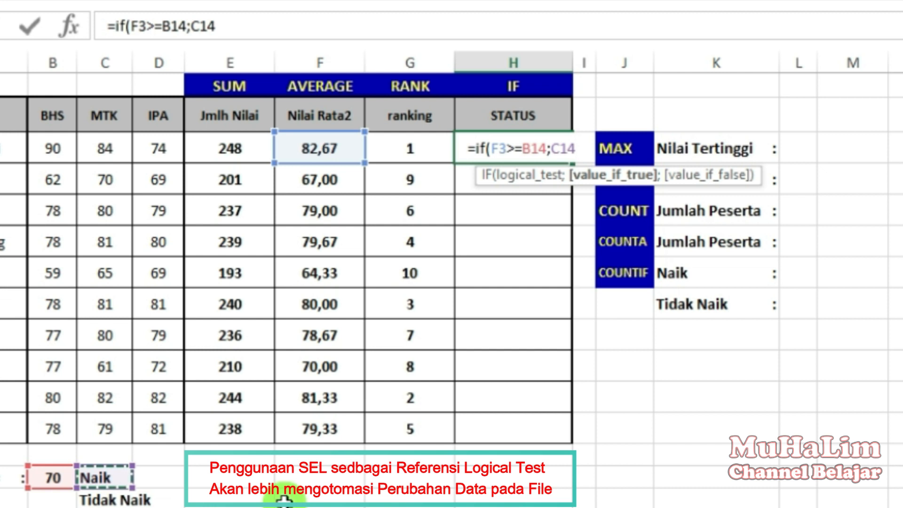
pyautogui.write(';')
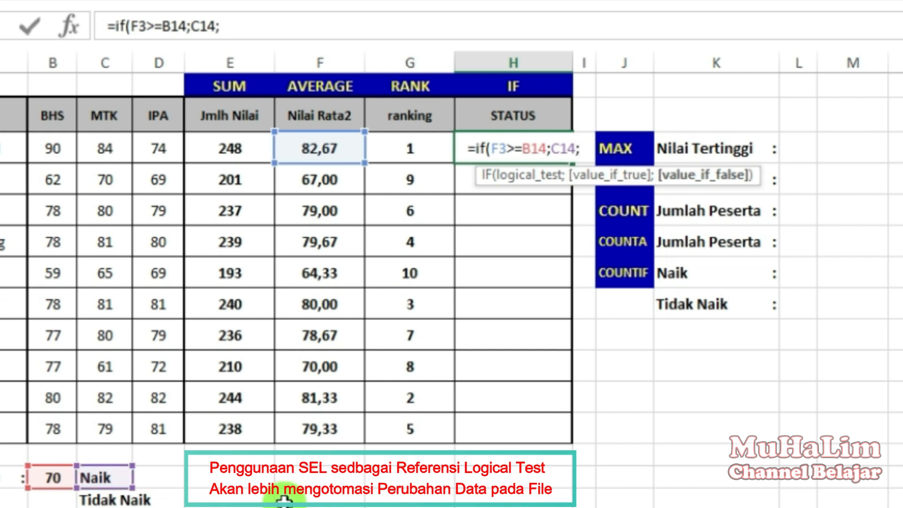
pyautogui.click(113, 497)
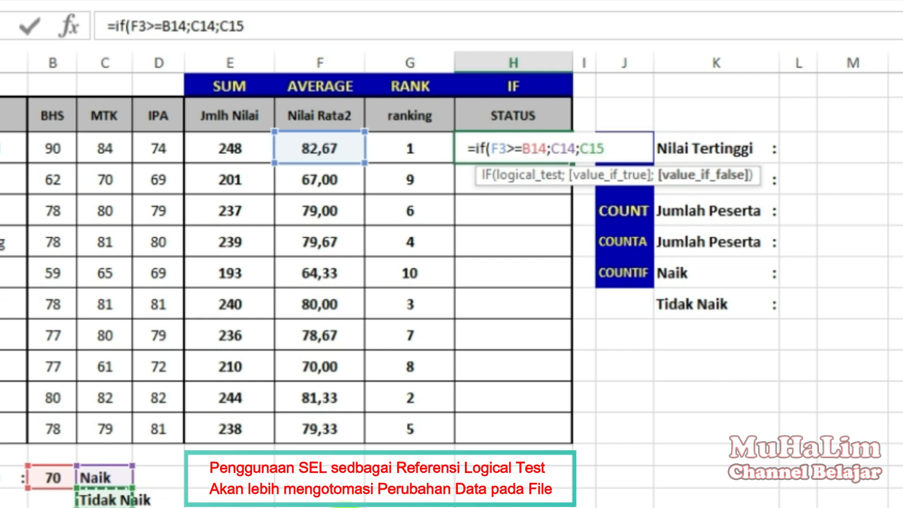
pyautogui.press('Return')
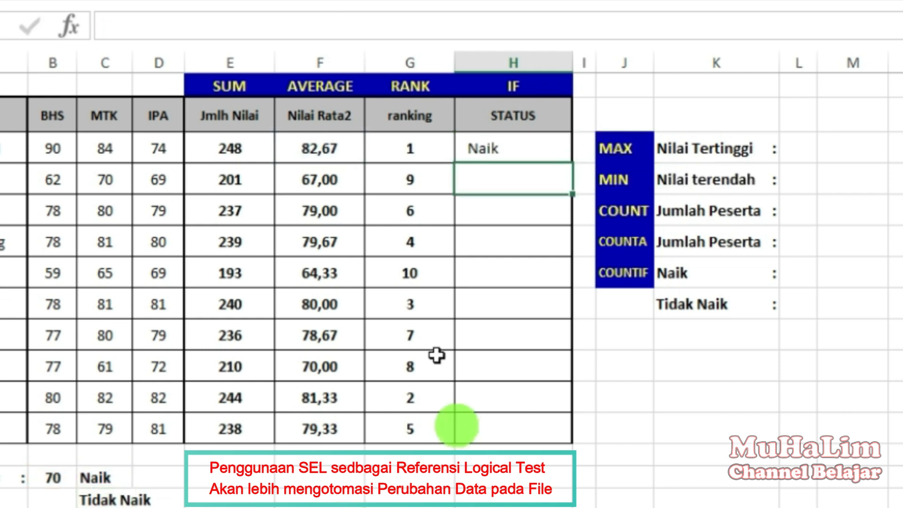
# Test H3's status formula by setting the criterion in B14 to 100 and restoring it to 70.
pyautogui.click(510, 147)
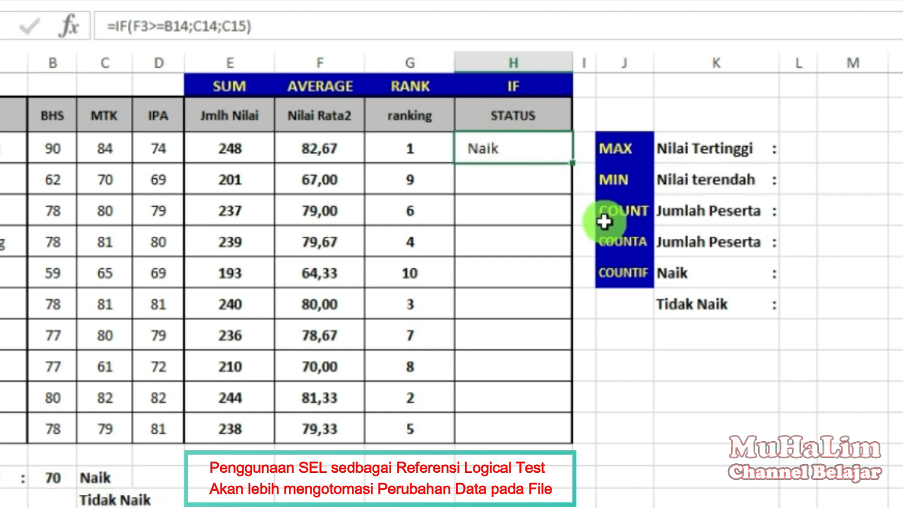
pyautogui.click(54, 476)
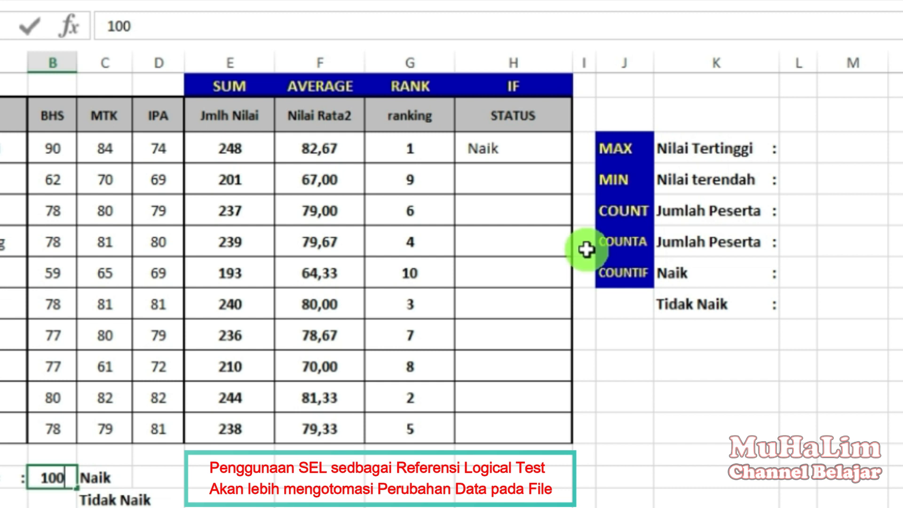
pyautogui.press('Return')
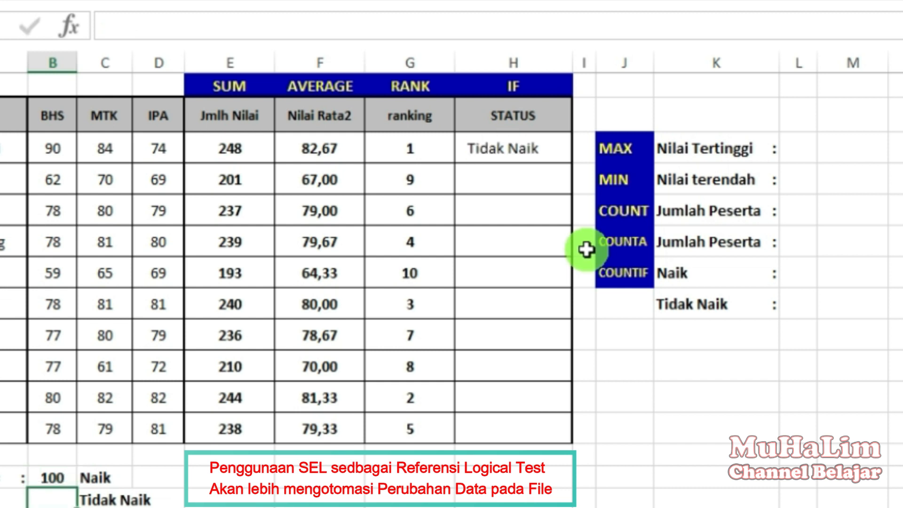
pyautogui.click(47, 476)
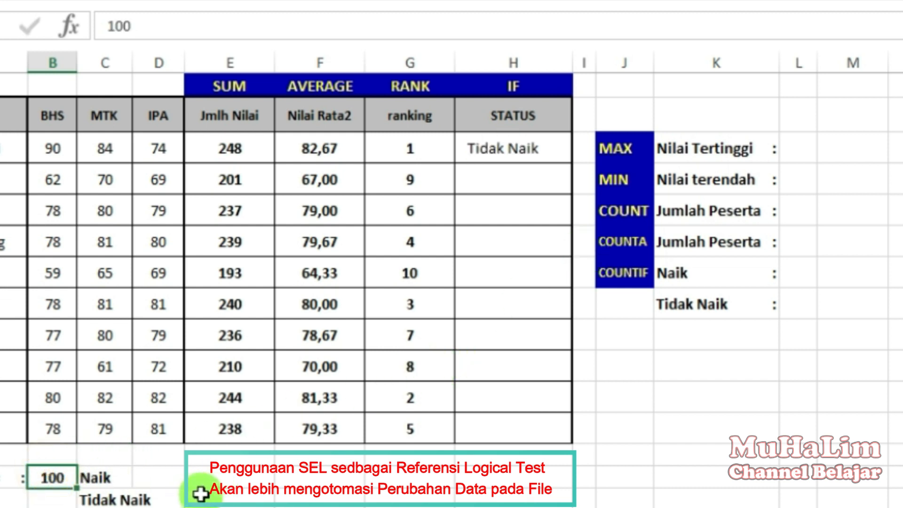
pyautogui.write('70')
pyautogui.press('Return')
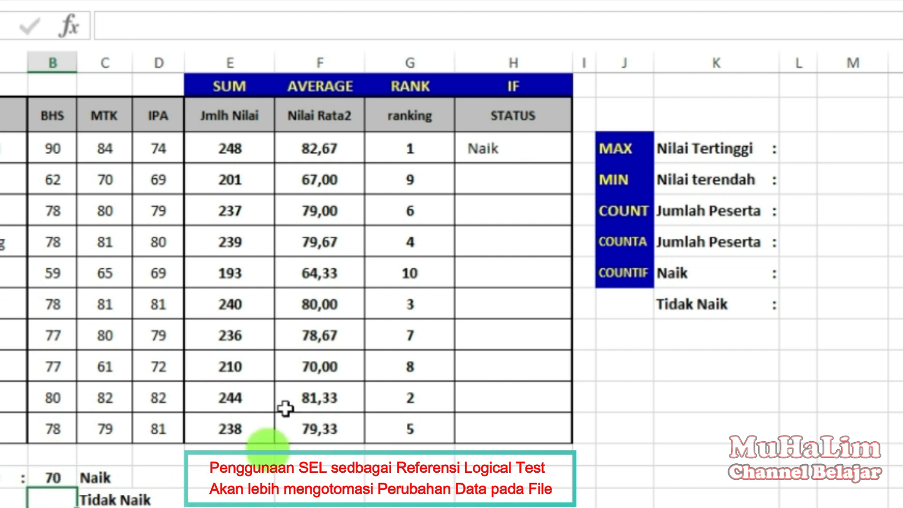
# Make the B14, C14 and C15 references in H3's formula absolute, giving =IF(F3>=$B$14;$C$14;$C$15).
pyautogui.click(525, 146)
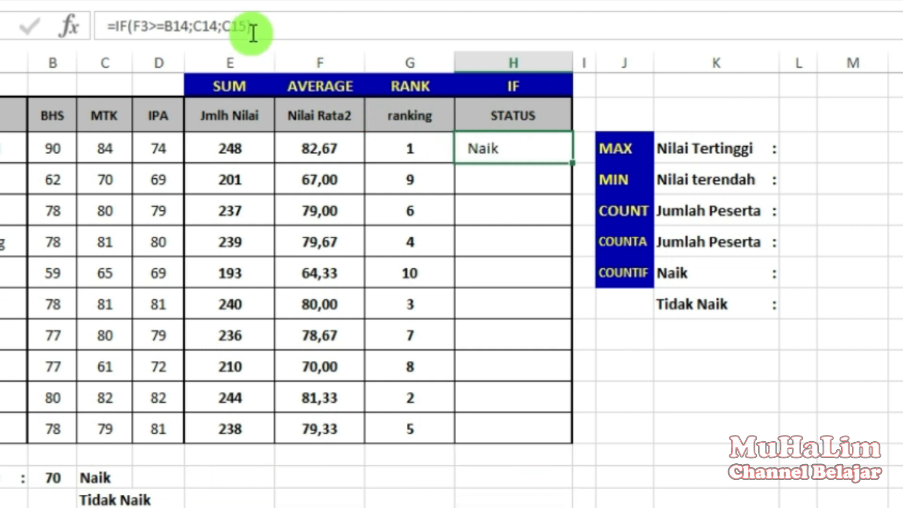
pyautogui.click(164, 22)
pyautogui.moveTo(180, 19); pyautogui.dragTo(244, 24)
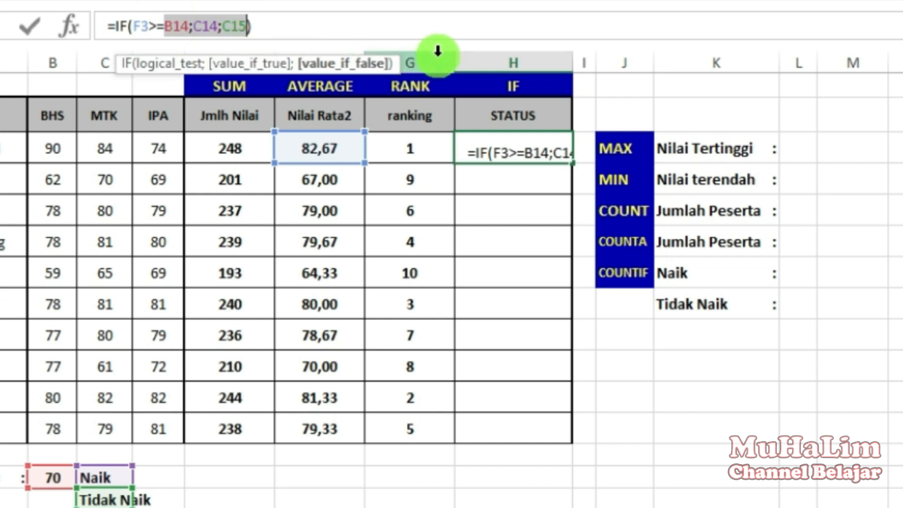
pyautogui.press('F4')
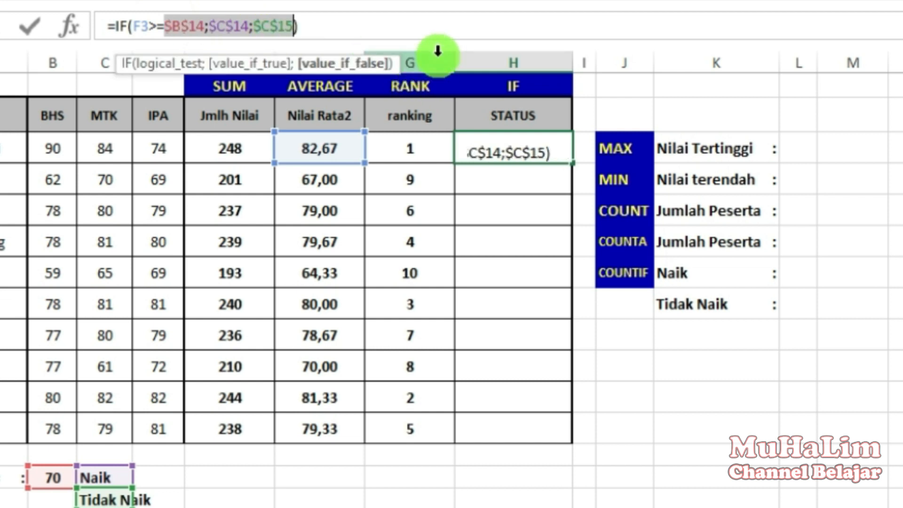
pyautogui.press('Return')
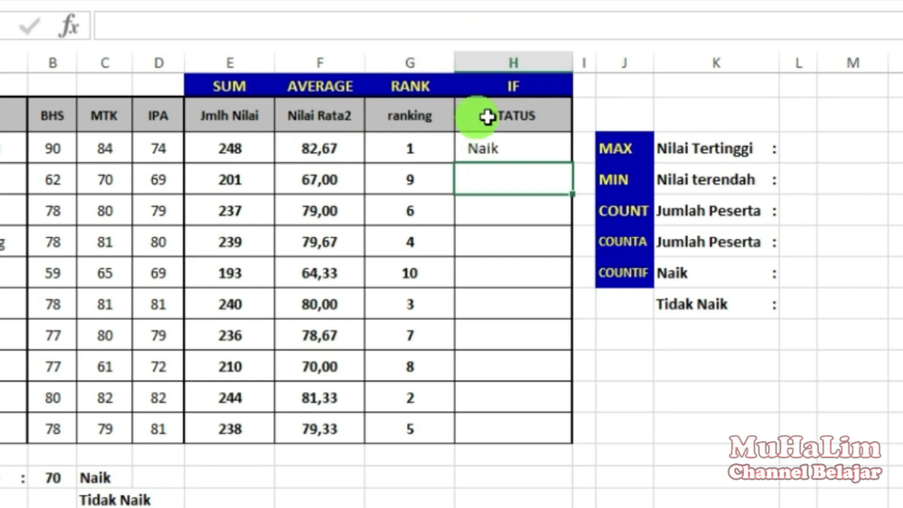
# Fill H3's IF formula down the STATUS column through H12.
pyautogui.click(532, 142)
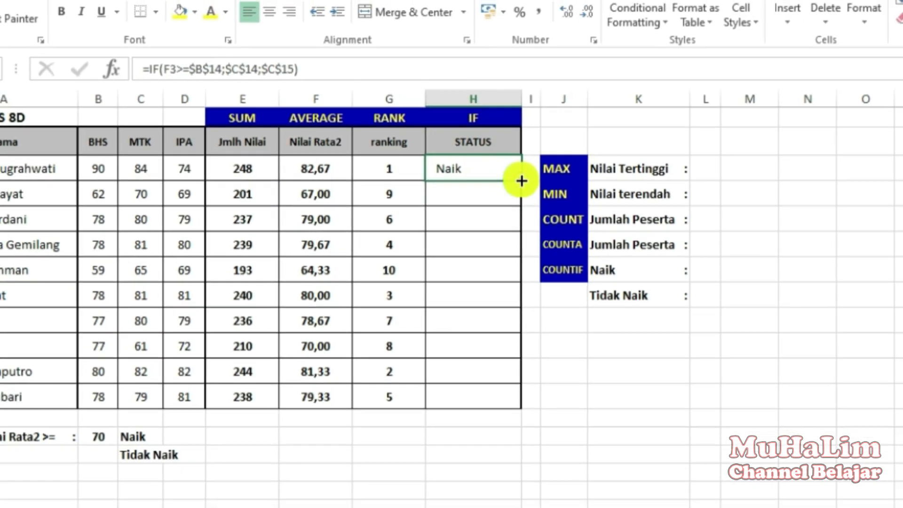
pyautogui.doubleClick(573, 164)
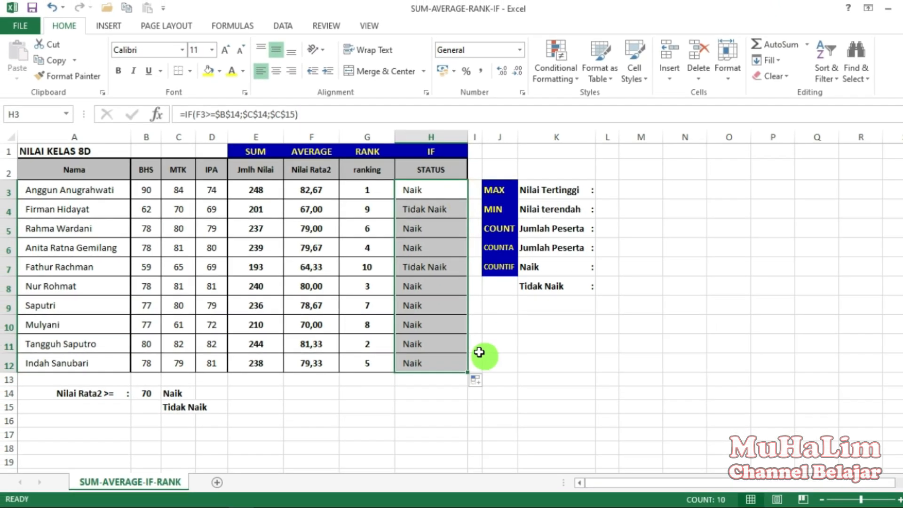
pyautogui.click(460, 393)
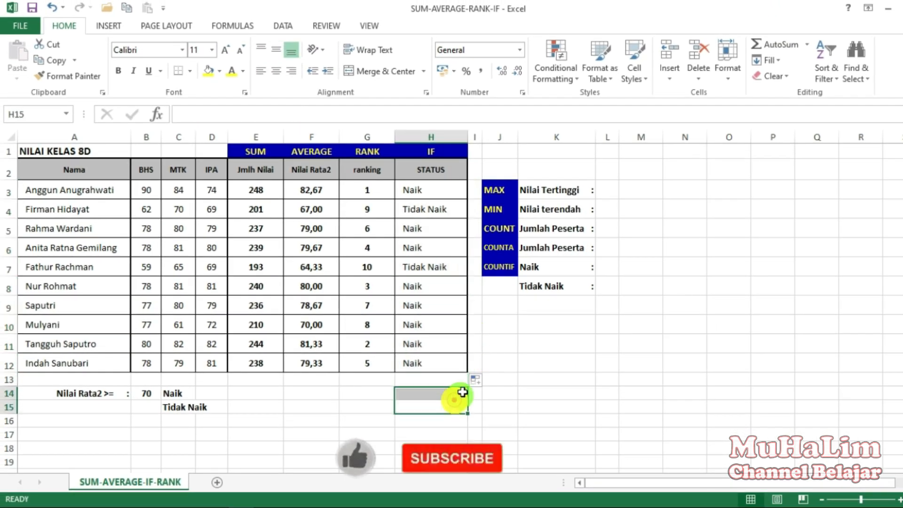
pyautogui.click(439, 189)
pyautogui.moveTo(439, 189); pyautogui.dragTo(419, 362)
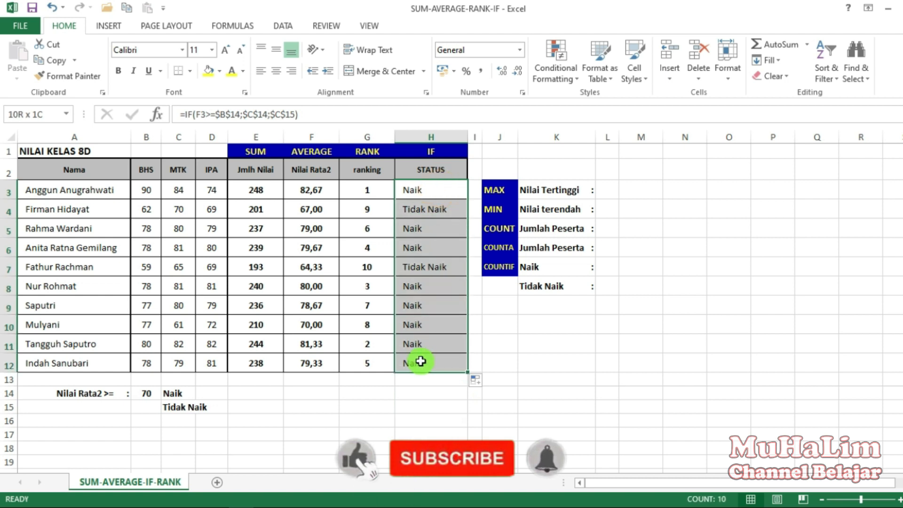
pyautogui.click(443, 186)
pyautogui.click(434, 184)
pyautogui.click(444, 169)
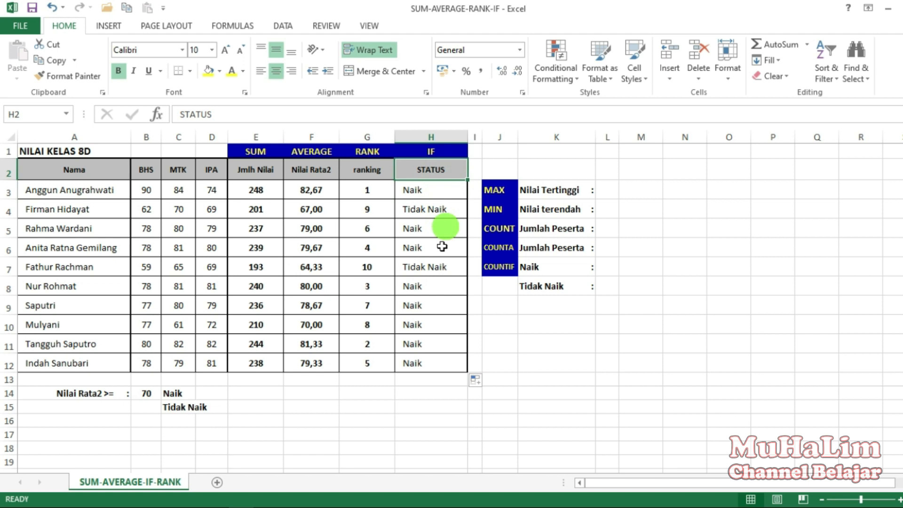